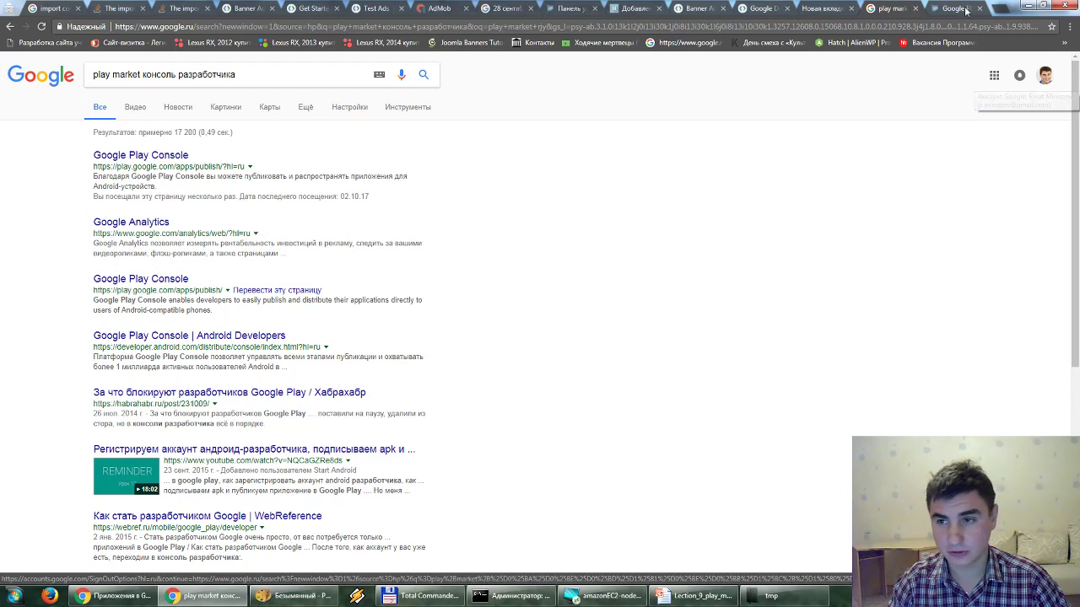
# Step: Open the Russian Google Play Console from the search results and check the ad-banner slide in the PowerPoint lecture
pyautogui.click(140, 155)
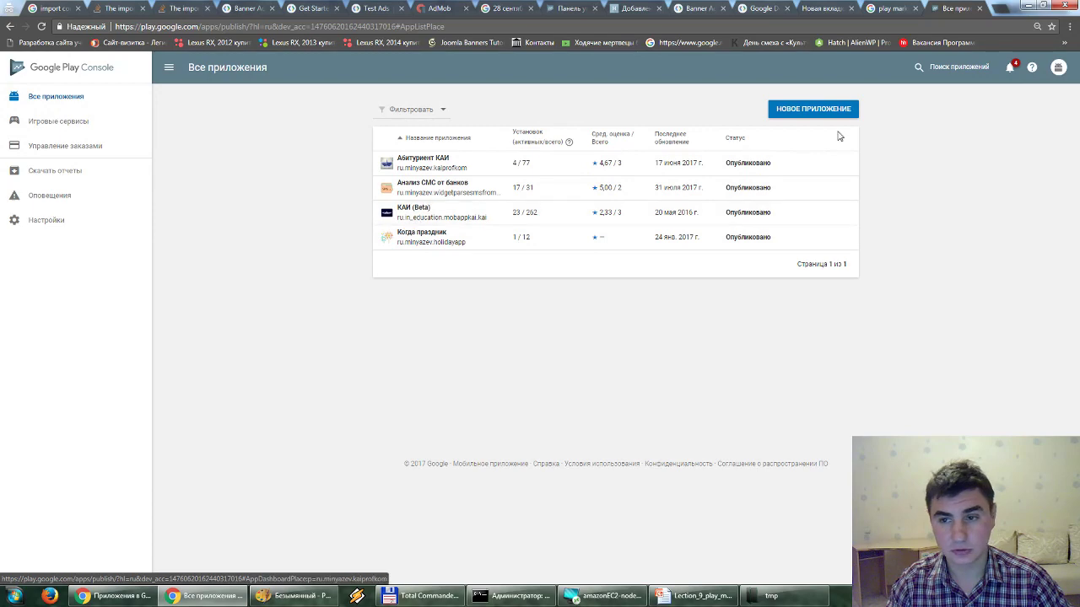
pyautogui.click(677, 597)
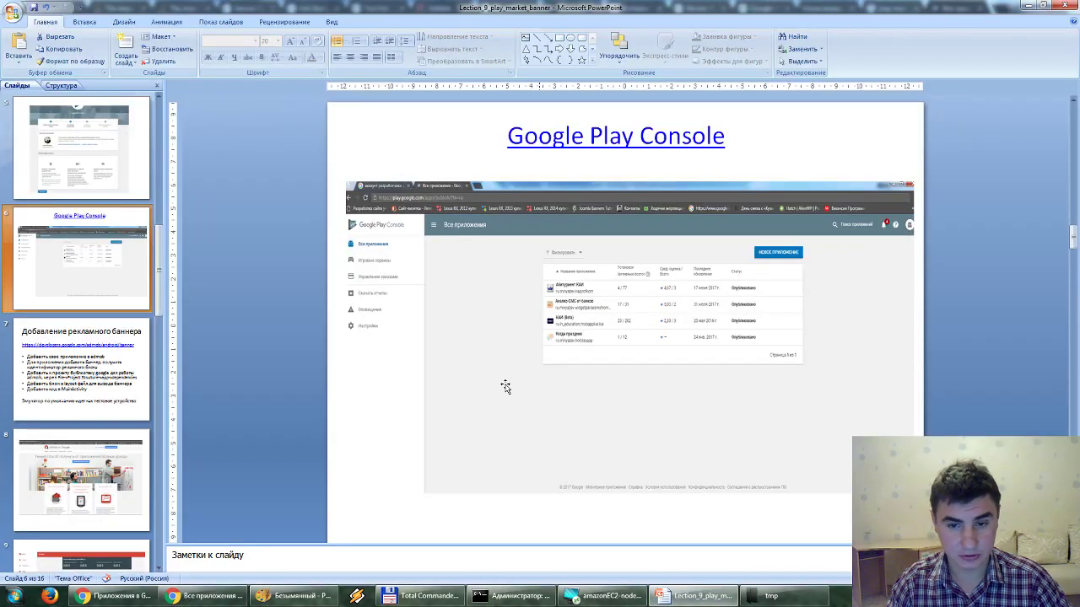
pyautogui.click(57, 368)
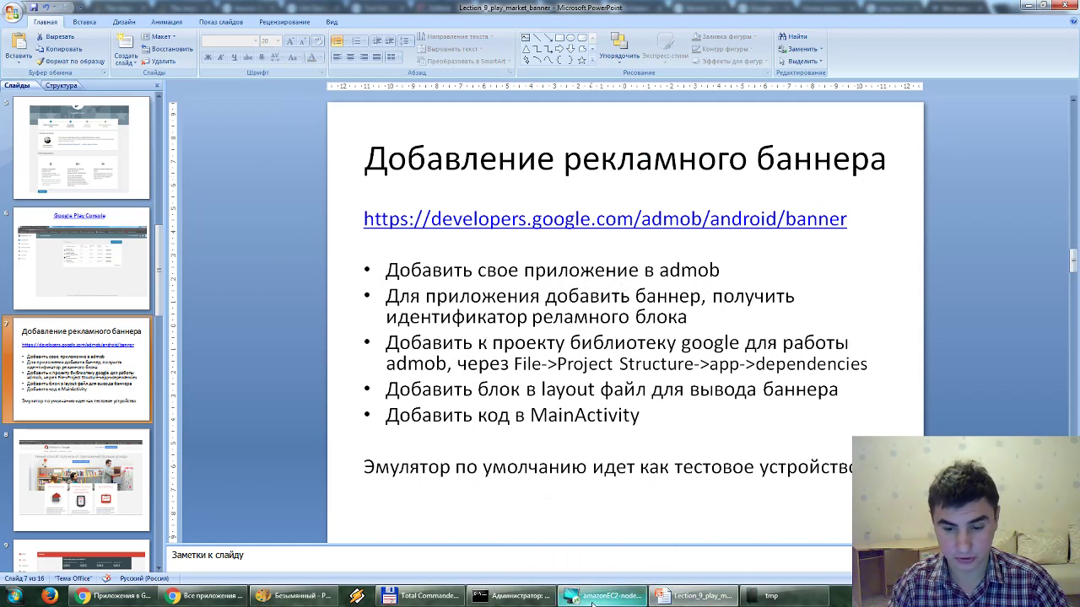
pyautogui.click(211, 595)
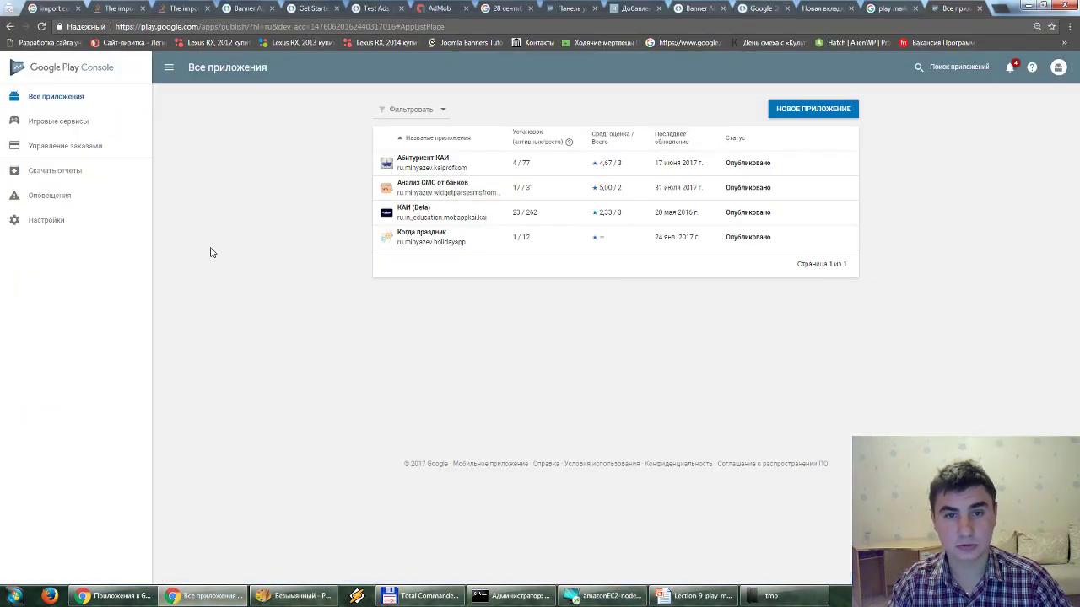
# Step: Look at the new-application form without creating anything, and examine the dashboard and development tools of the app "Когда праздник"
pyautogui.click(807, 110)
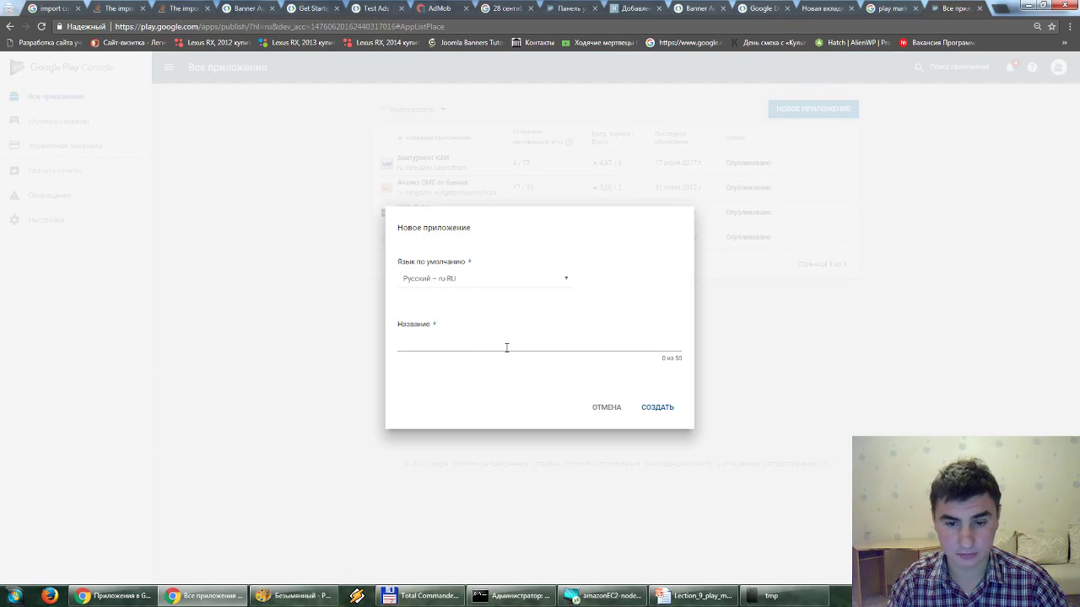
pyautogui.click(605, 408)
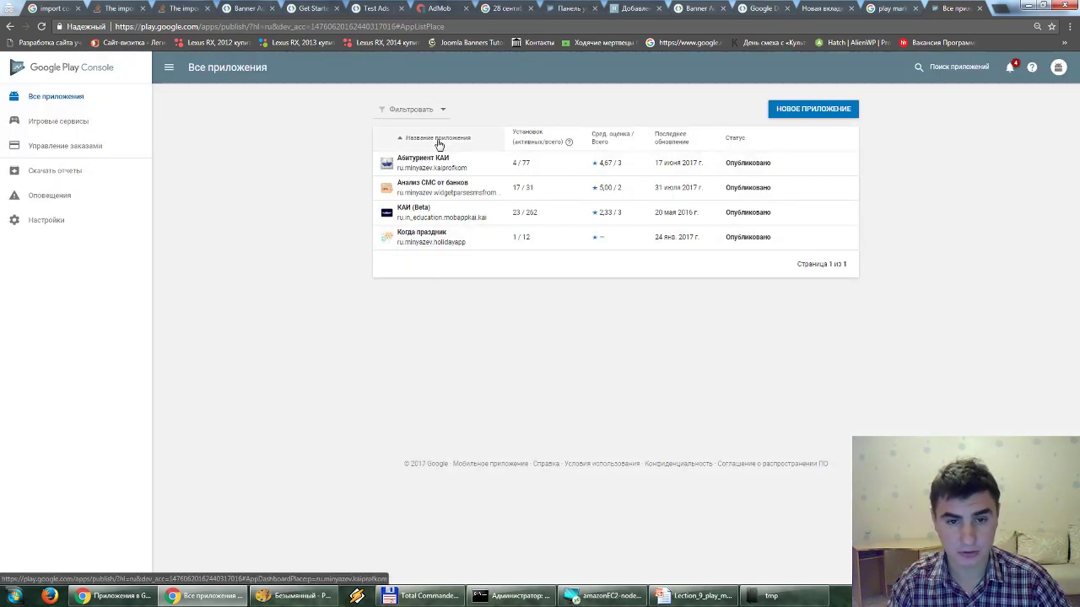
pyautogui.hotkey('ctrl', '+')
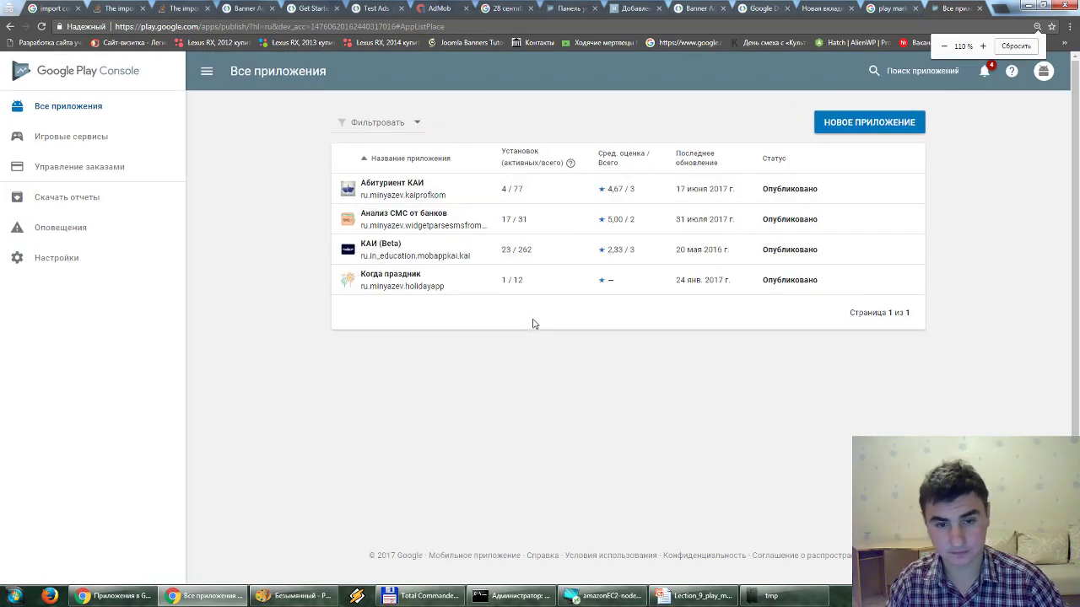
pyautogui.click(375, 278)
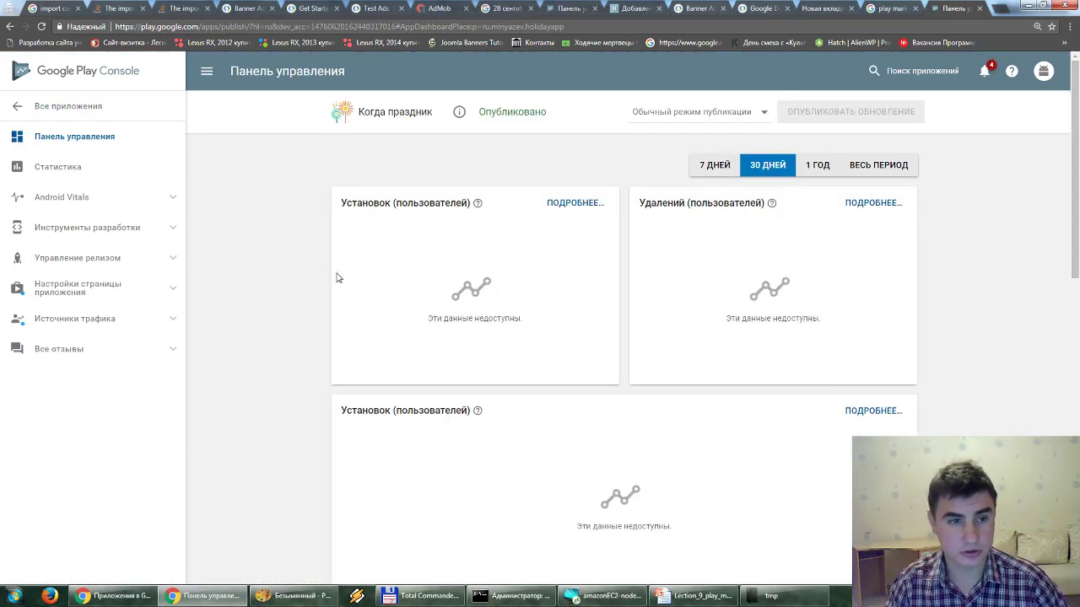
pyautogui.click(115, 226)
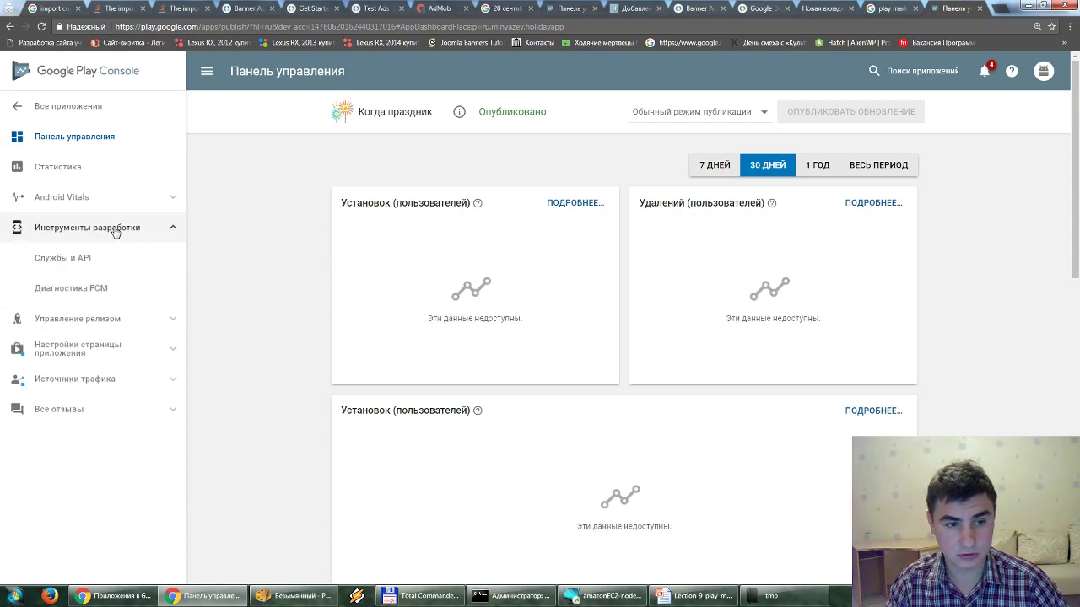
pyautogui.scroll(-4, 339, 285)
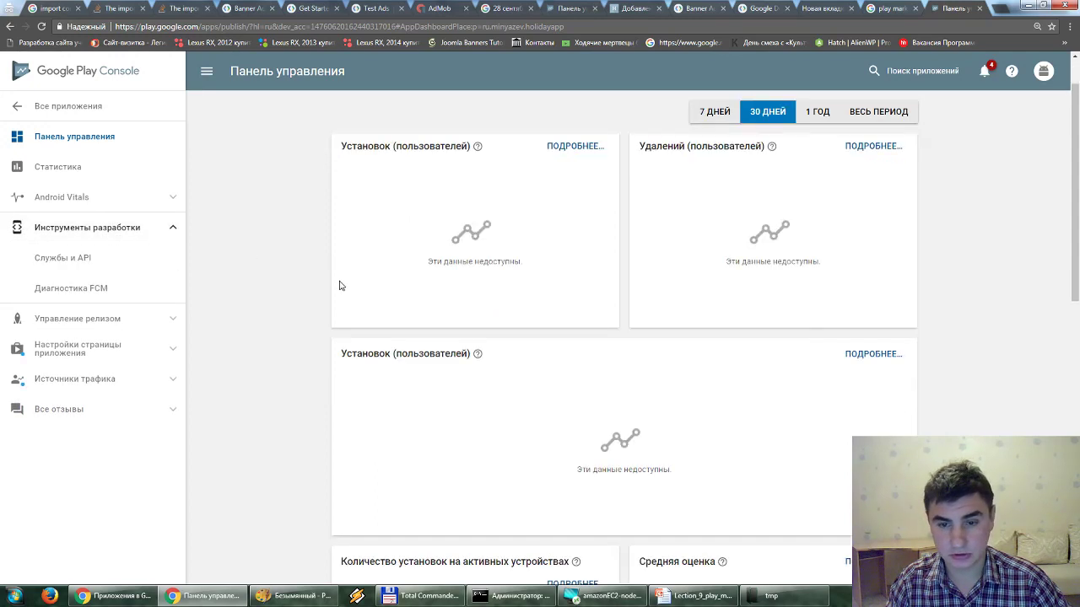
pyautogui.scroll(4, 339, 284)
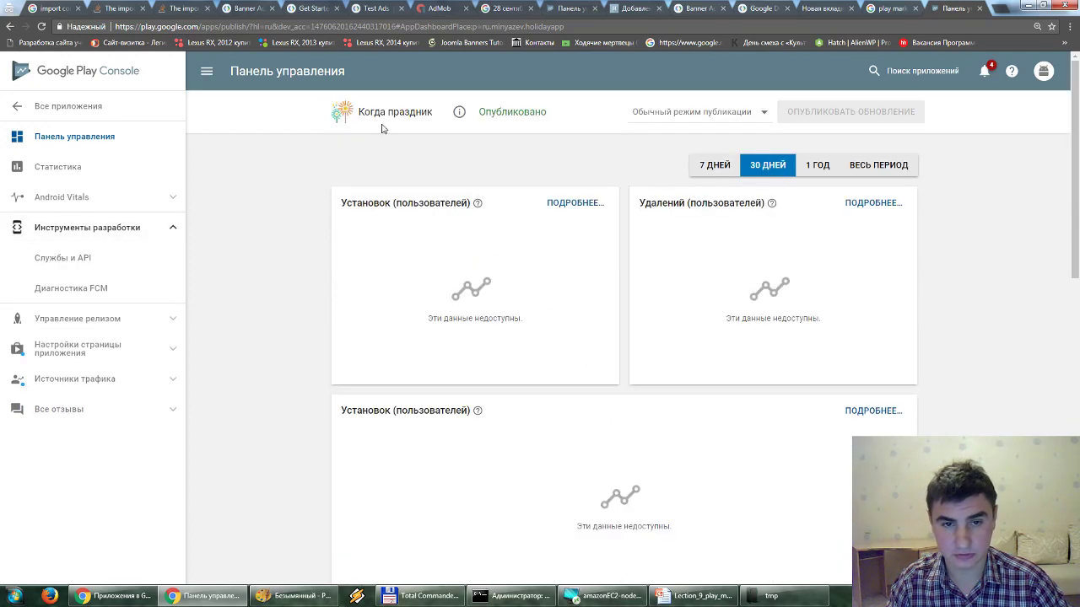
pyautogui.moveTo(460, 117)
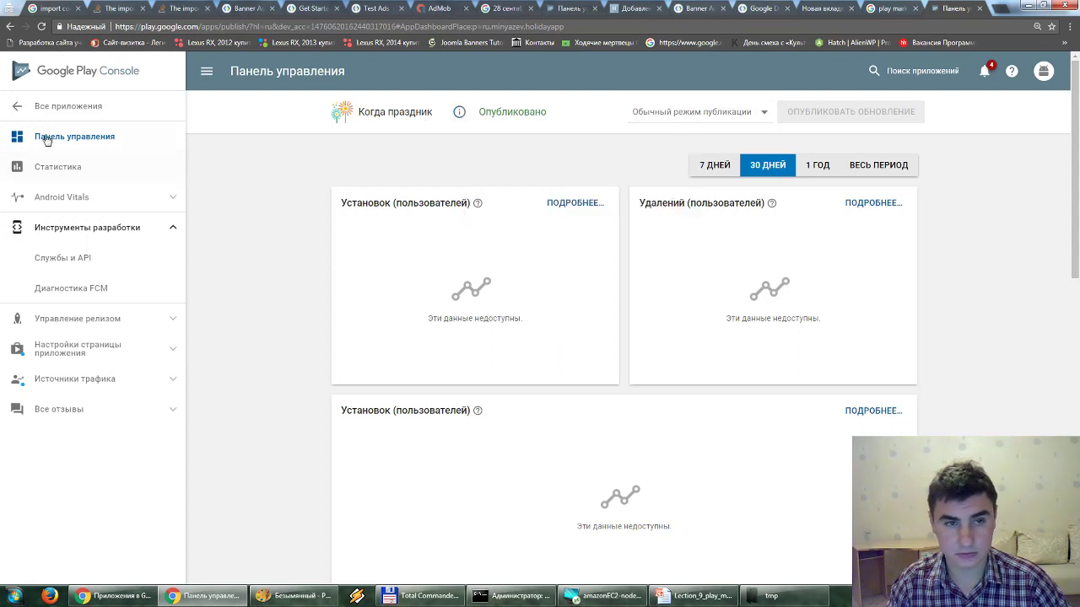
# Step: Create a new application titled "whenholiday" from the list of all applications, with Russian as the default language
pyautogui.click(50, 110)
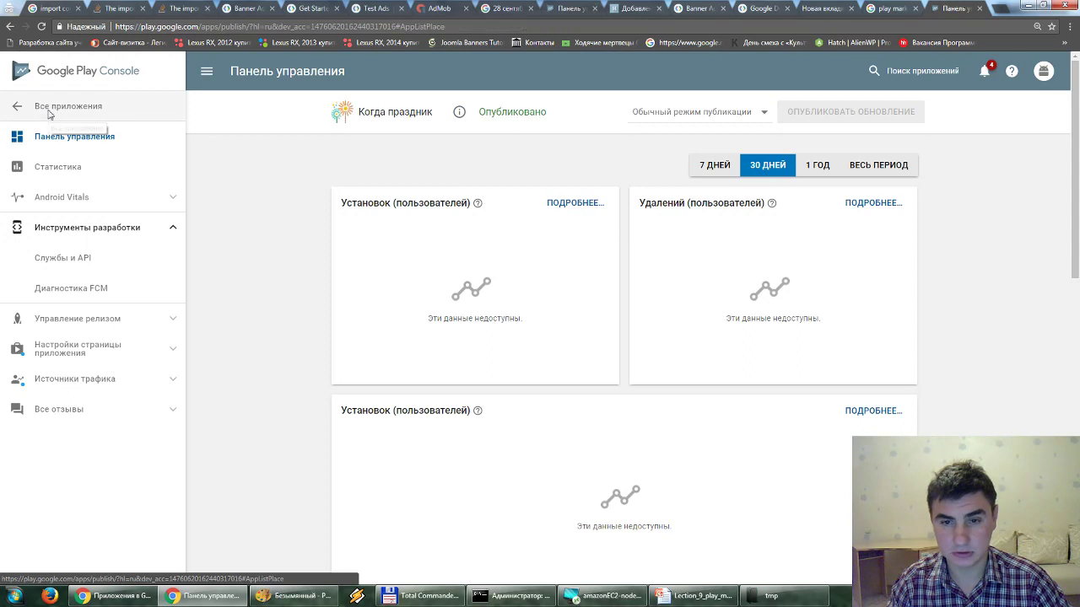
pyautogui.click(860, 124)
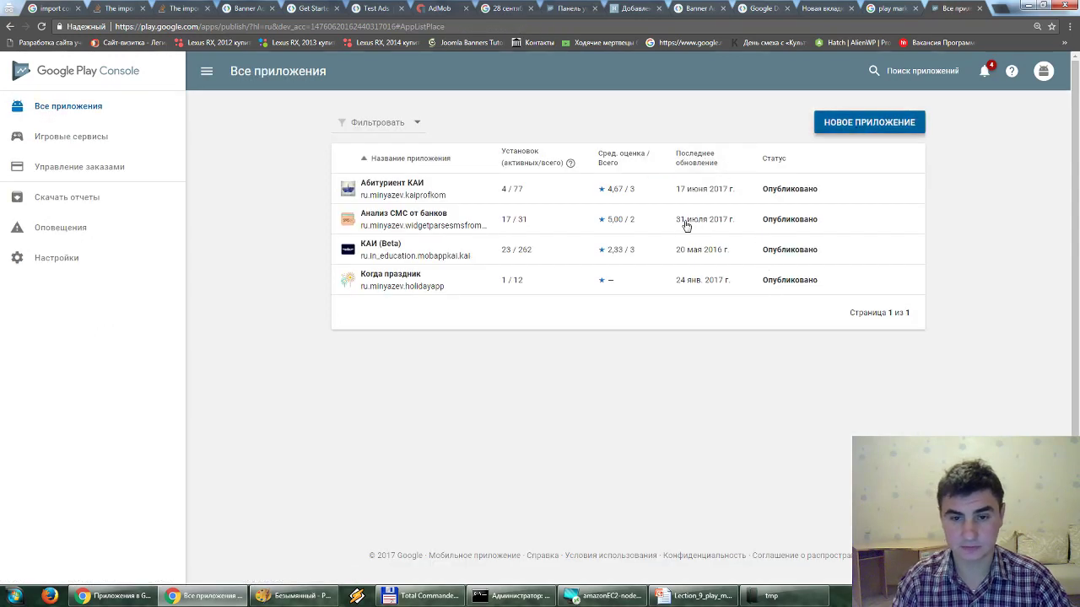
pyautogui.click(466, 353)
pyautogui.write('n')
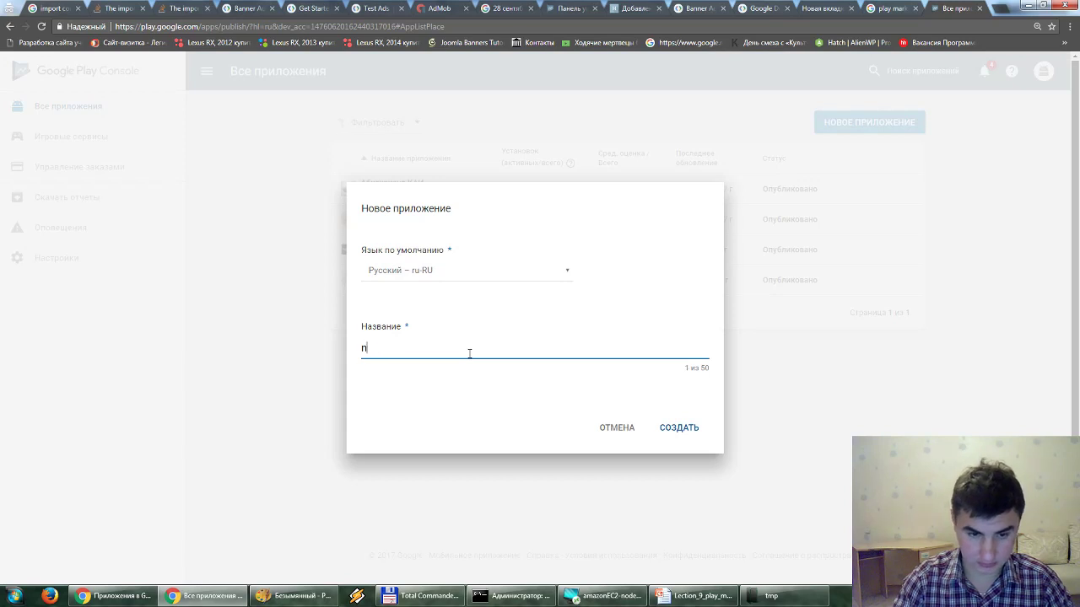
pyautogui.write('tcnwhen')
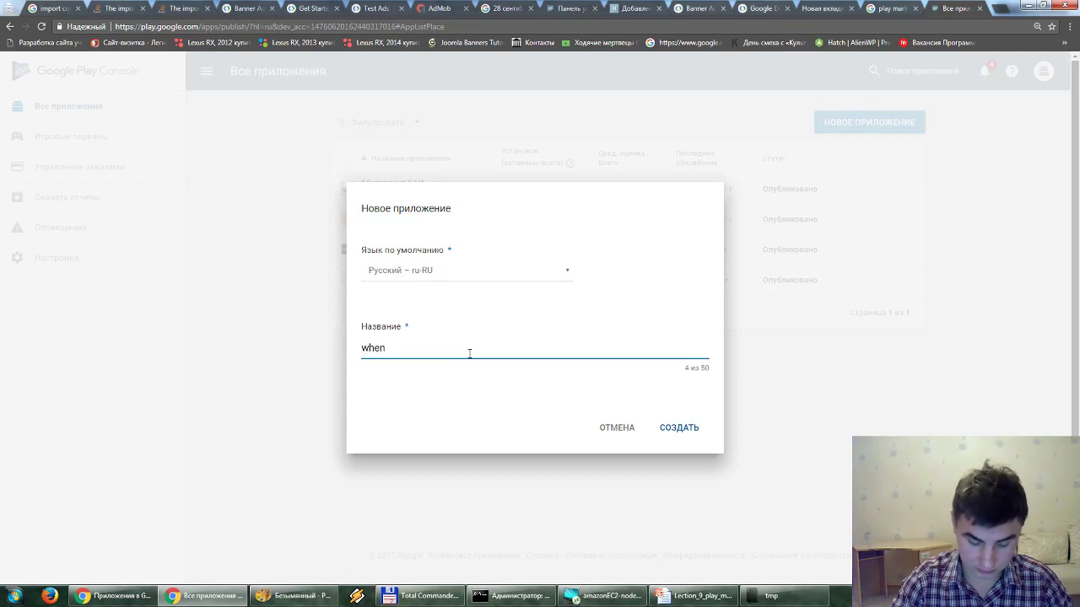
pyautogui.write('holiday')
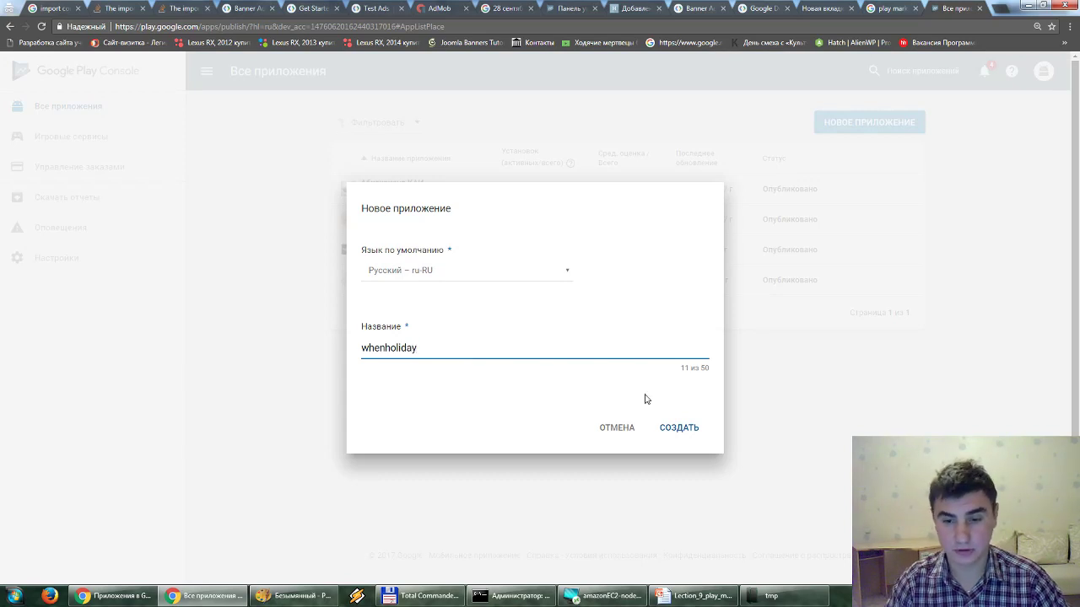
pyautogui.click(678, 432)
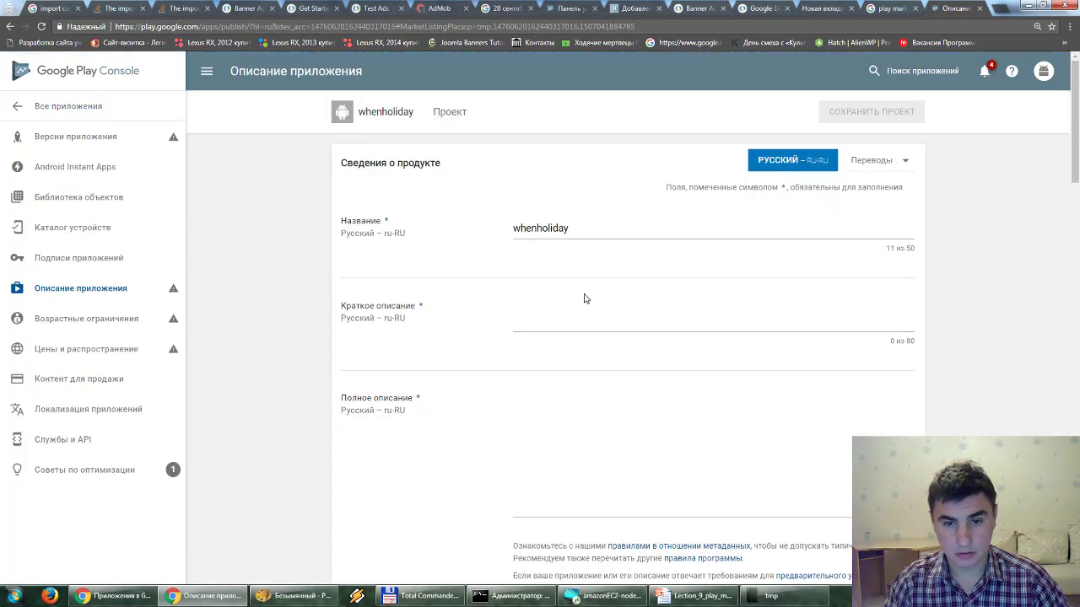
# Step: Examine the whenholiday store listing form: descriptions, screenshots, graphic assets, category, contact details and privacy policy
pyautogui.scroll(-1, 584, 299)
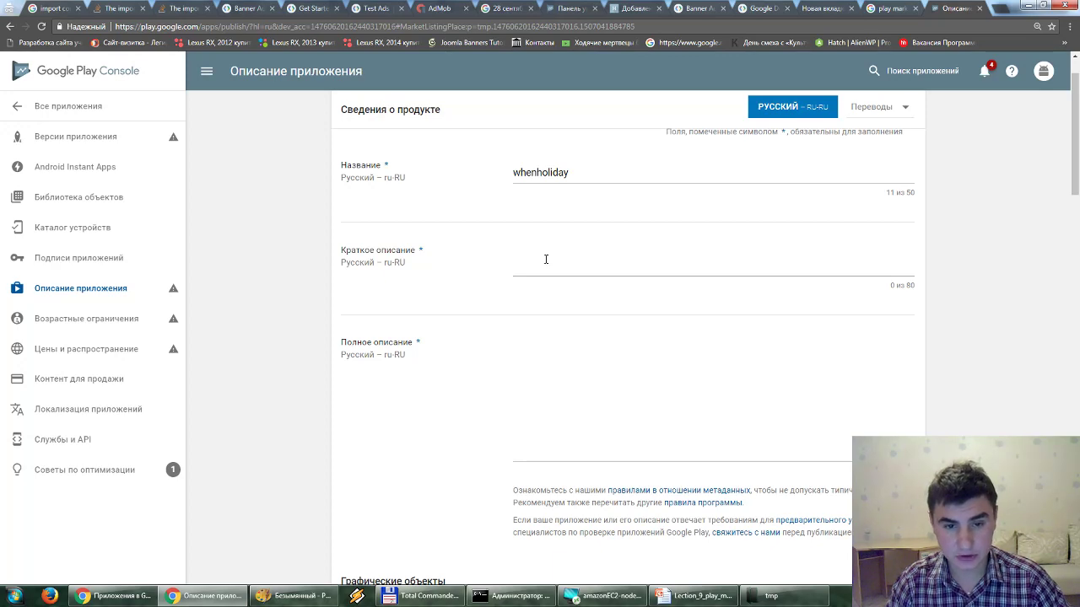
pyautogui.scroll(-1, 511, 390)
pyautogui.scroll(-5, 548, 386)
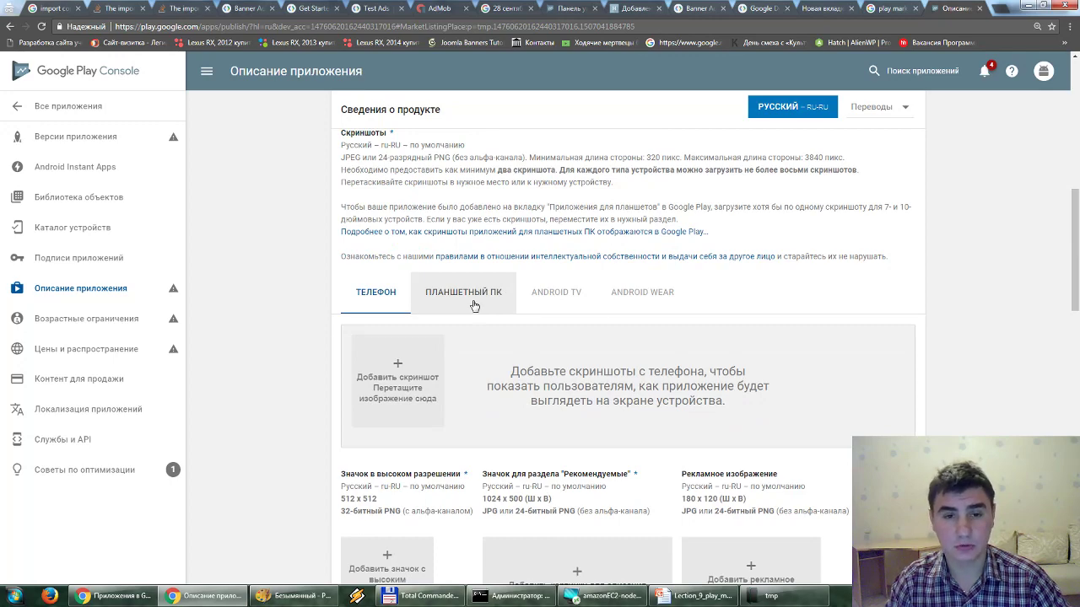
pyautogui.scroll(2, 472, 308)
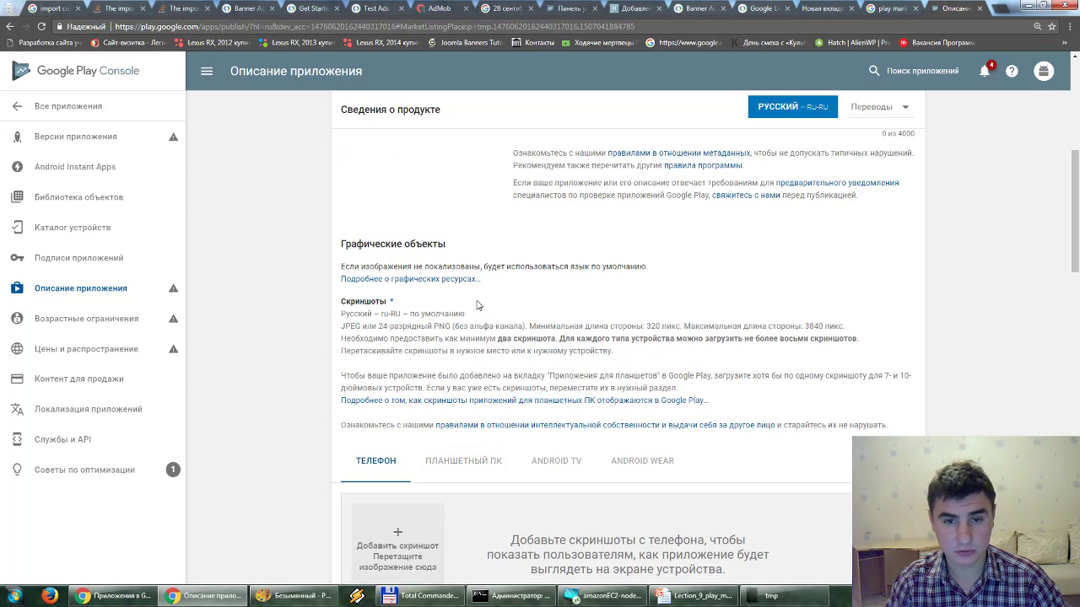
pyautogui.scroll(-1, 478, 302)
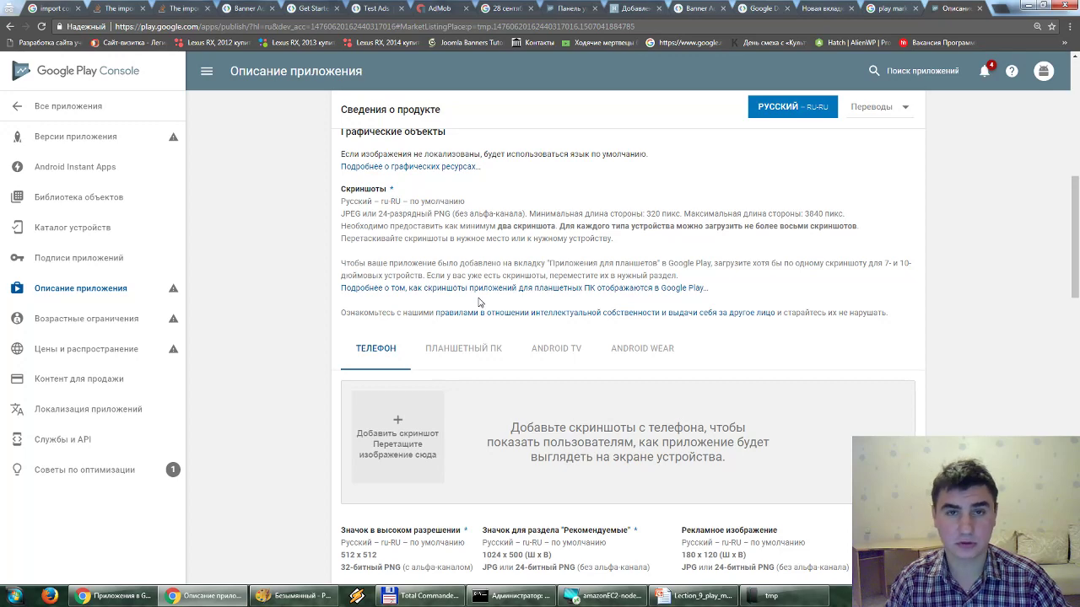
pyautogui.scroll(-1, 478, 302)
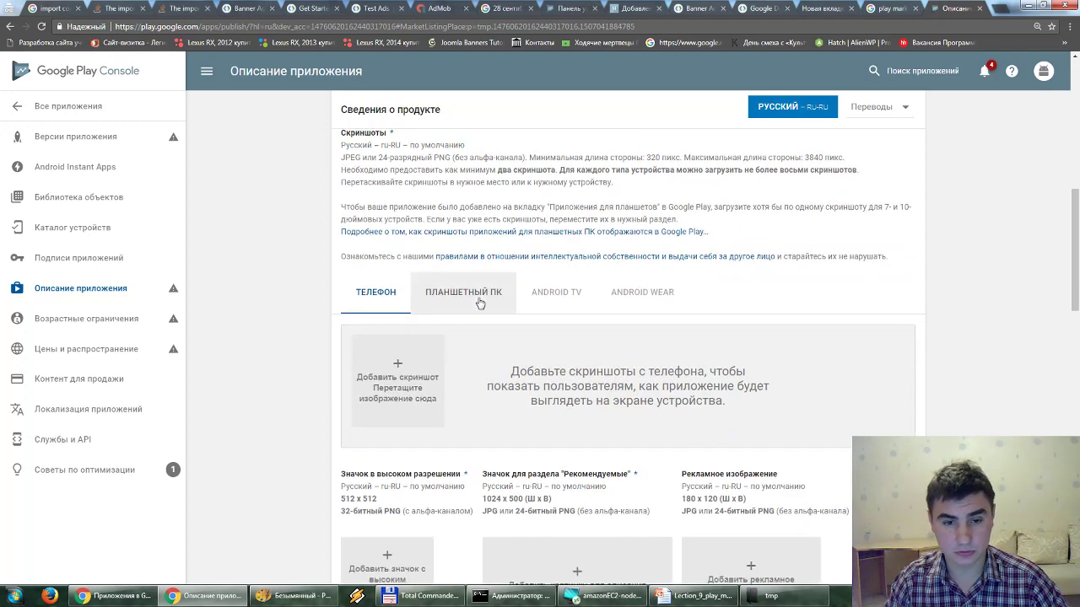
pyautogui.scroll(-1, 433, 392)
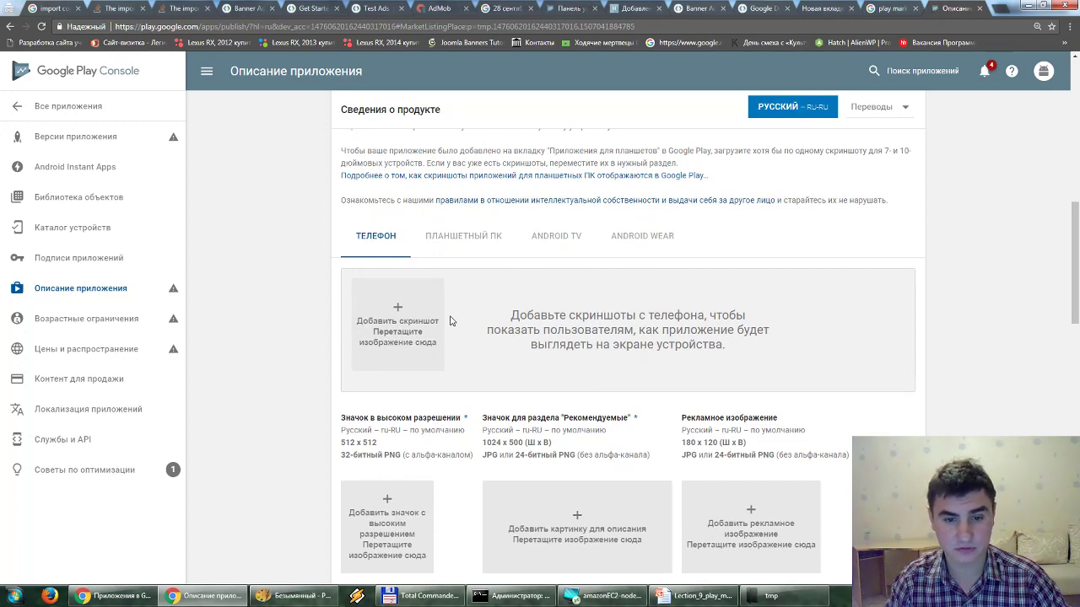
pyautogui.scroll(-2, 449, 321)
pyautogui.scroll(-3, 430, 295)
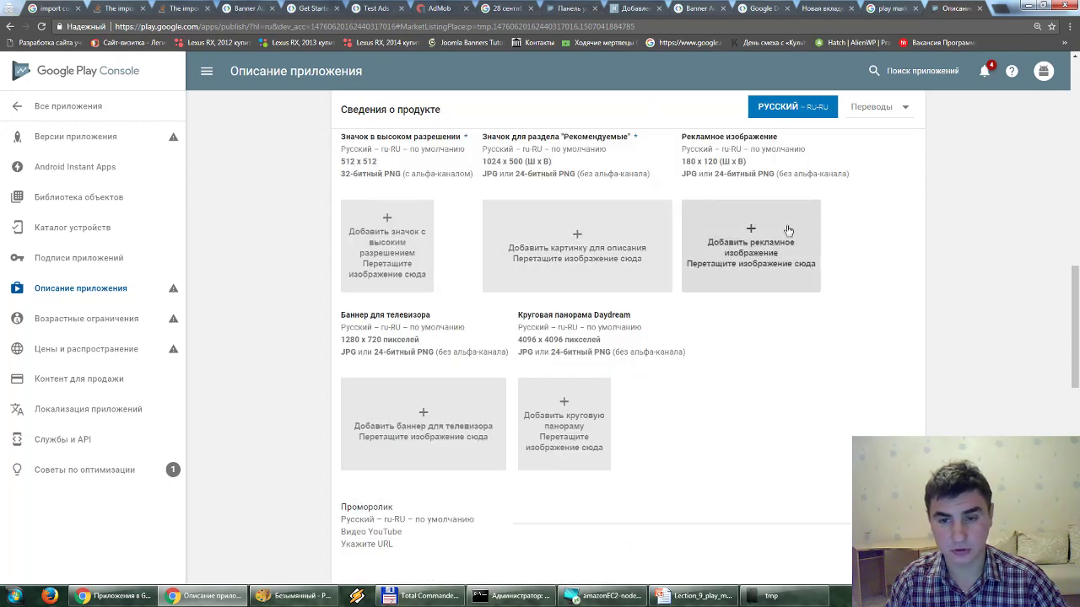
pyautogui.scroll(-5, 754, 281)
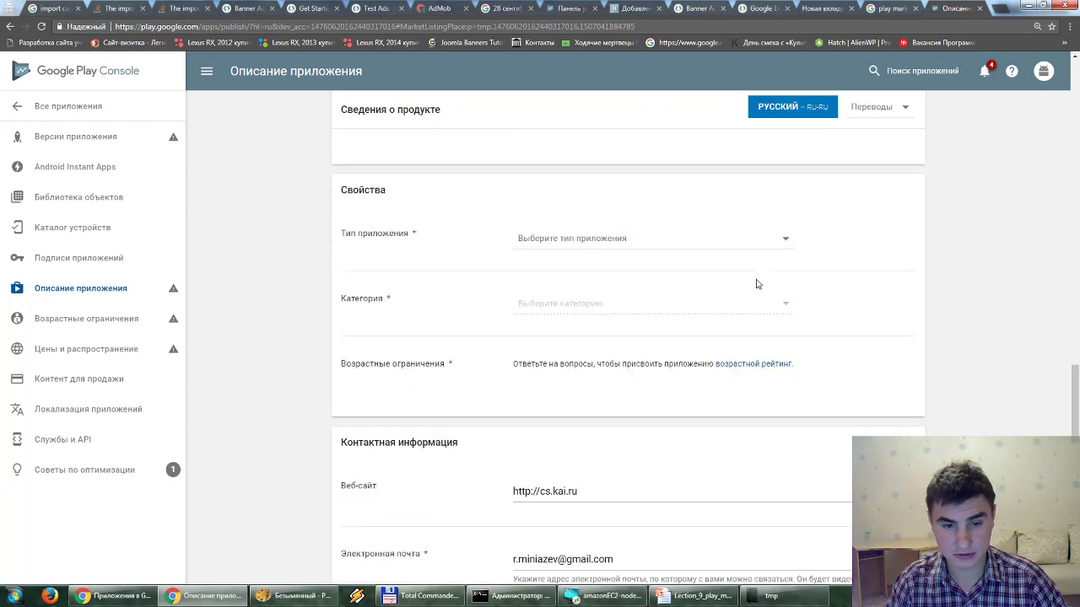
pyautogui.scroll(-3, 503, 333)
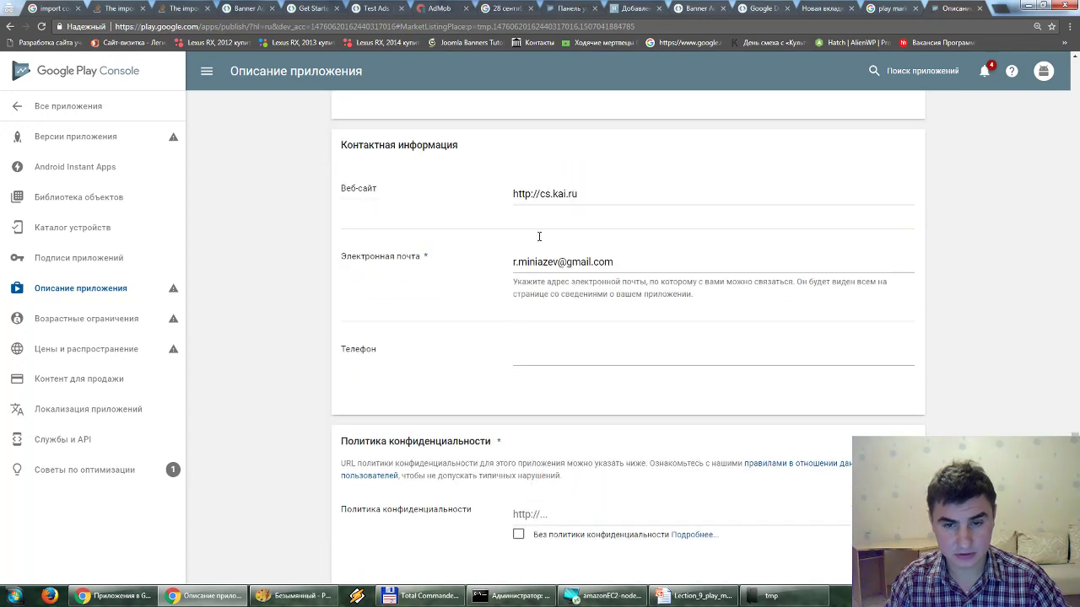
pyautogui.scroll(-1, 593, 312)
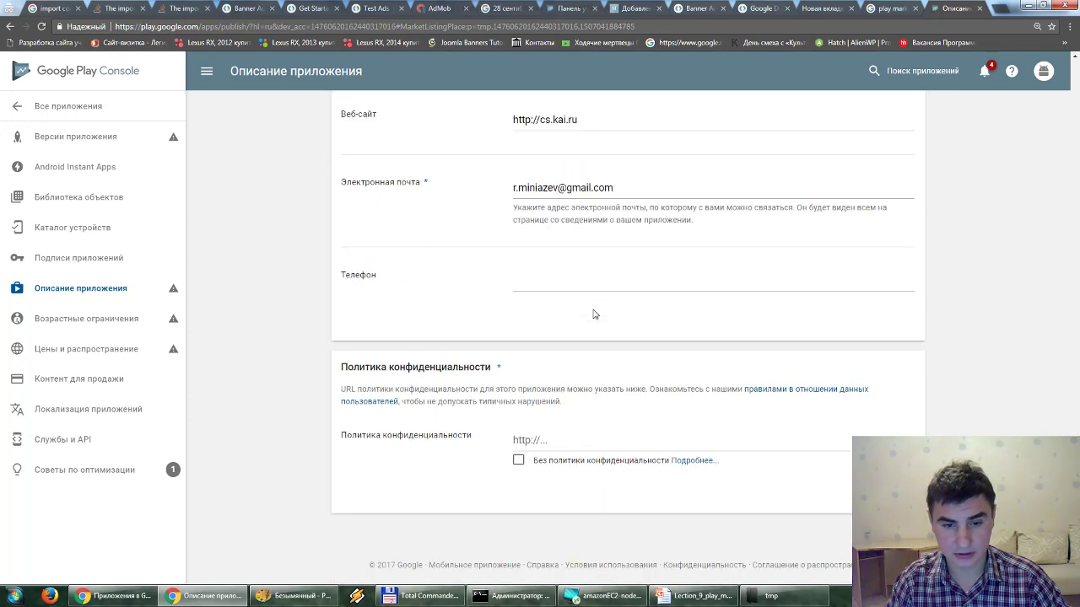
pyautogui.scroll(5, 597, 335)
pyautogui.scroll(20, 597, 335)
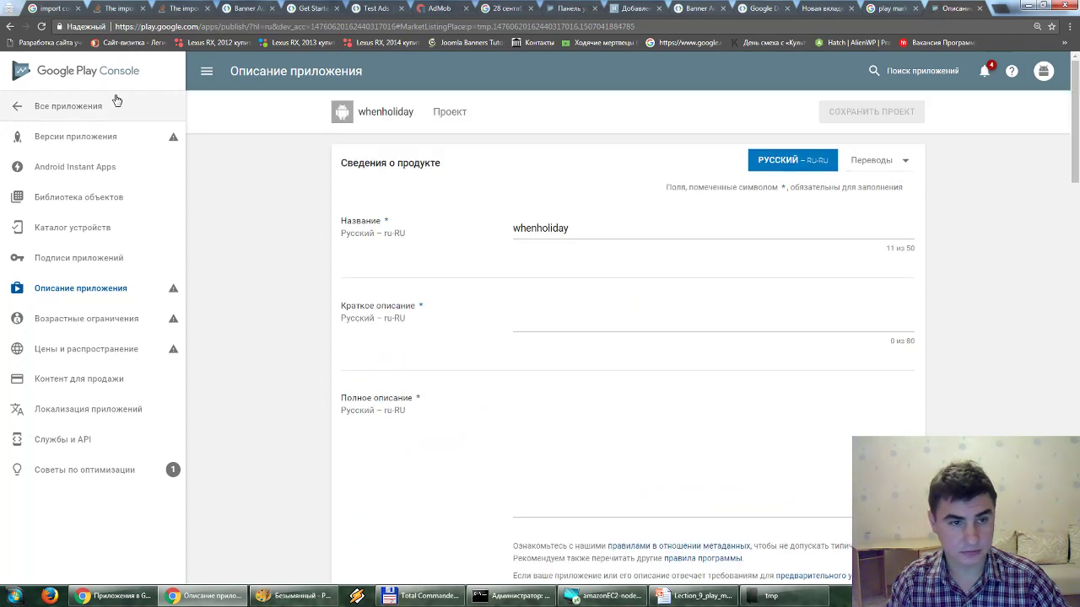
# Step: Examine the dashboard and publishing mode options of the published app "Когда праздник", and return to the list of all applications
pyautogui.click(72, 110)
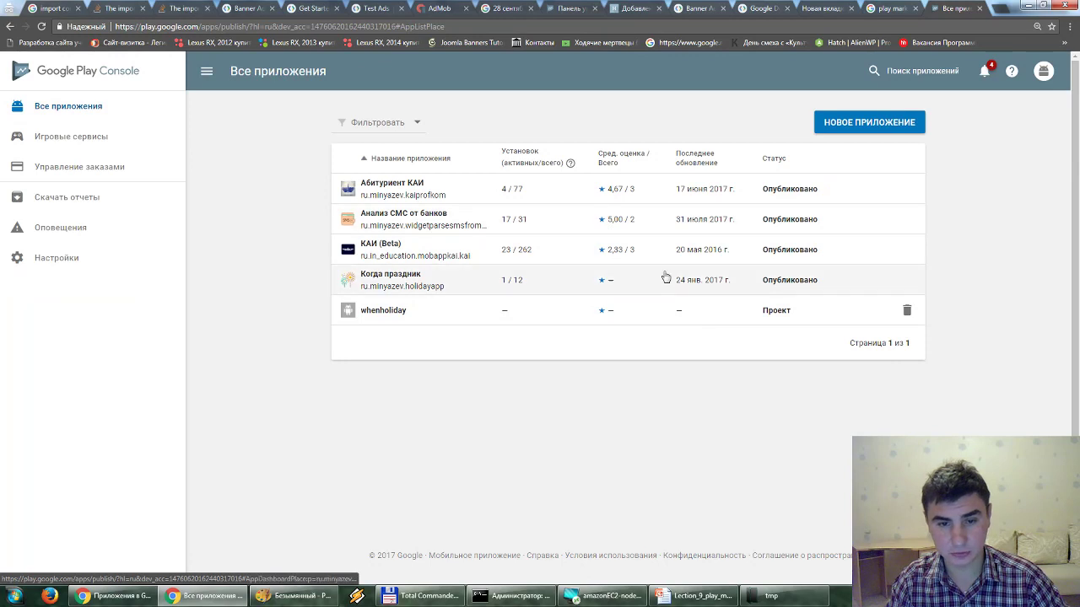
pyautogui.click(396, 283)
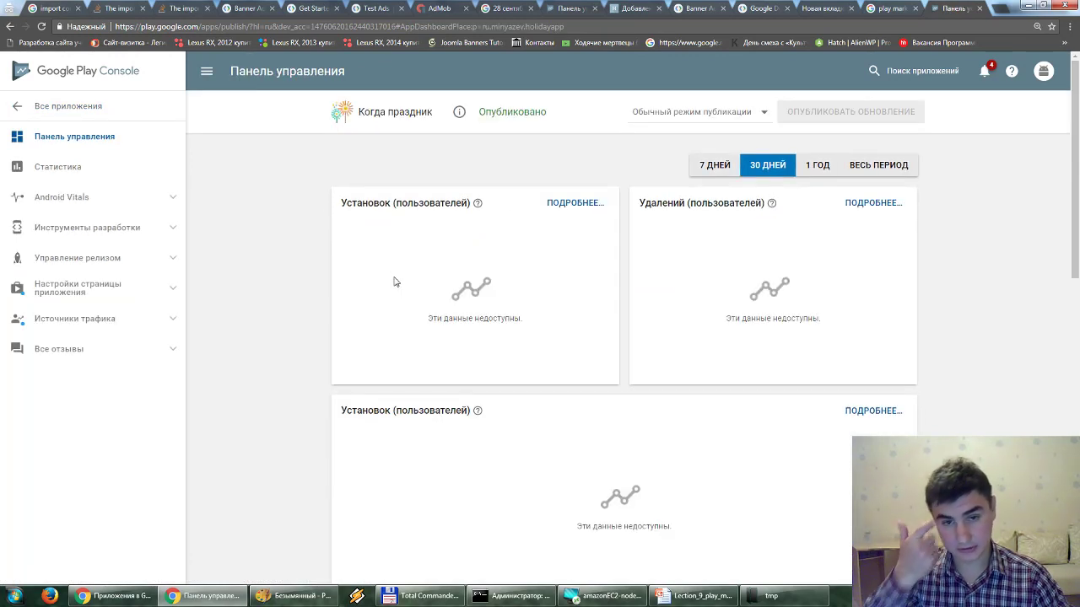
pyautogui.scroll(-4, 698, 358)
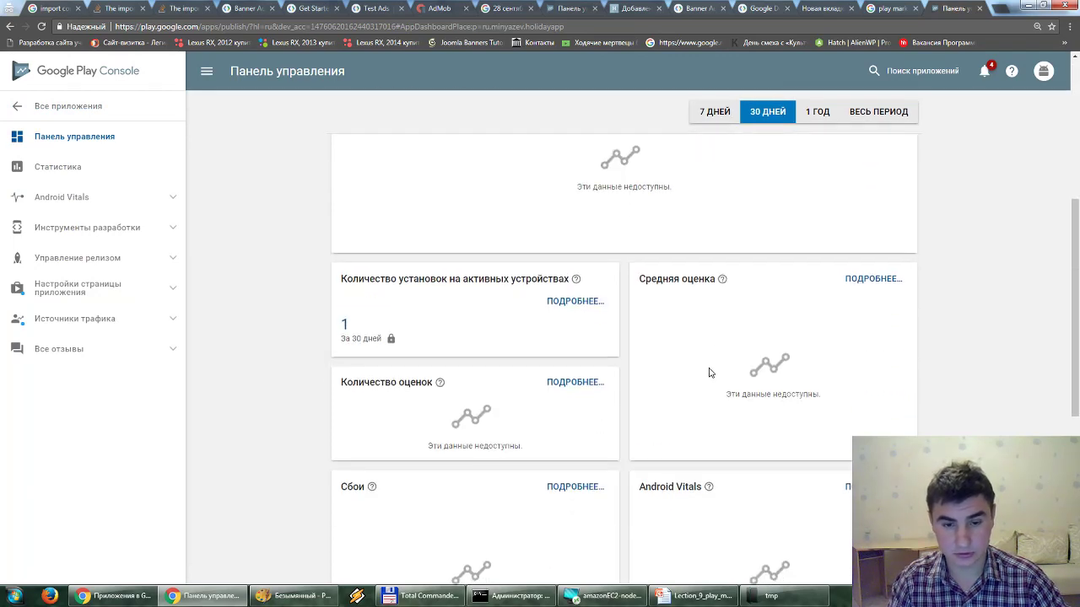
pyautogui.scroll(-5, 709, 369)
pyautogui.scroll(10, 710, 371)
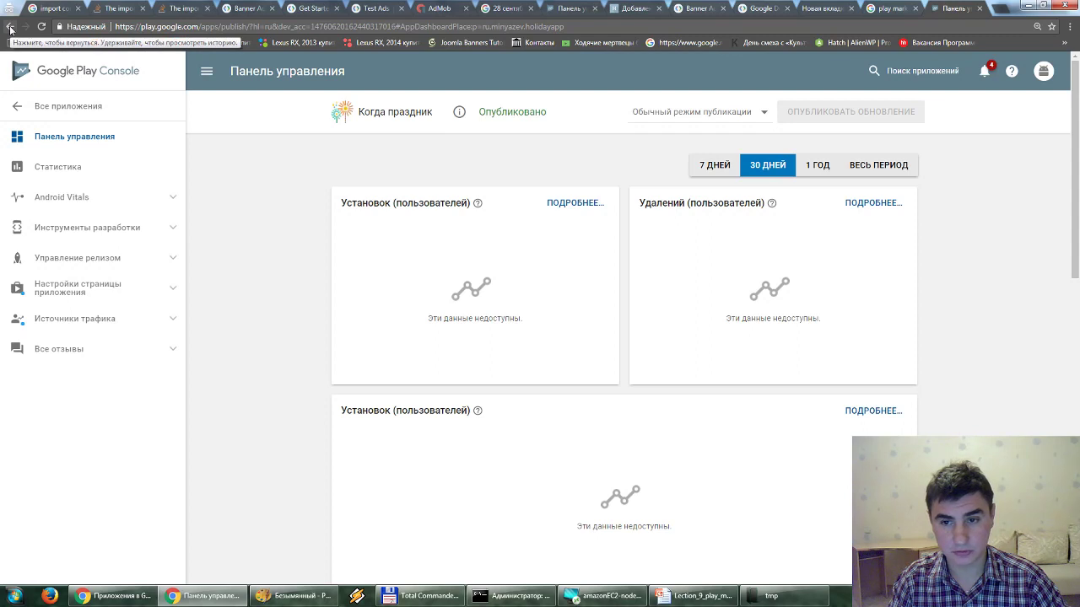
pyautogui.click(708, 113)
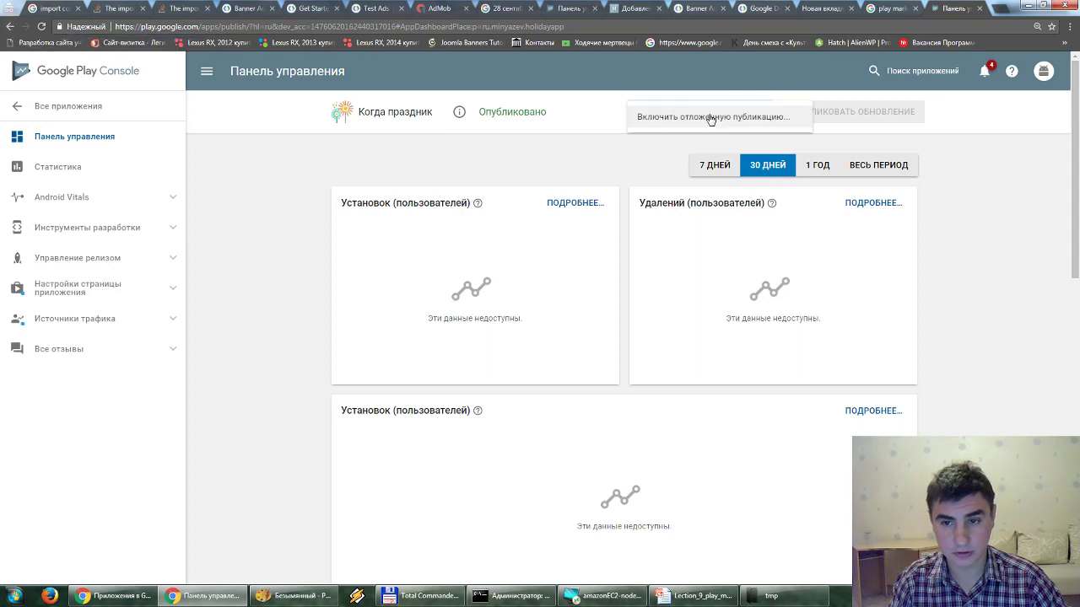
pyautogui.click(549, 174)
pyautogui.click(8, 26)
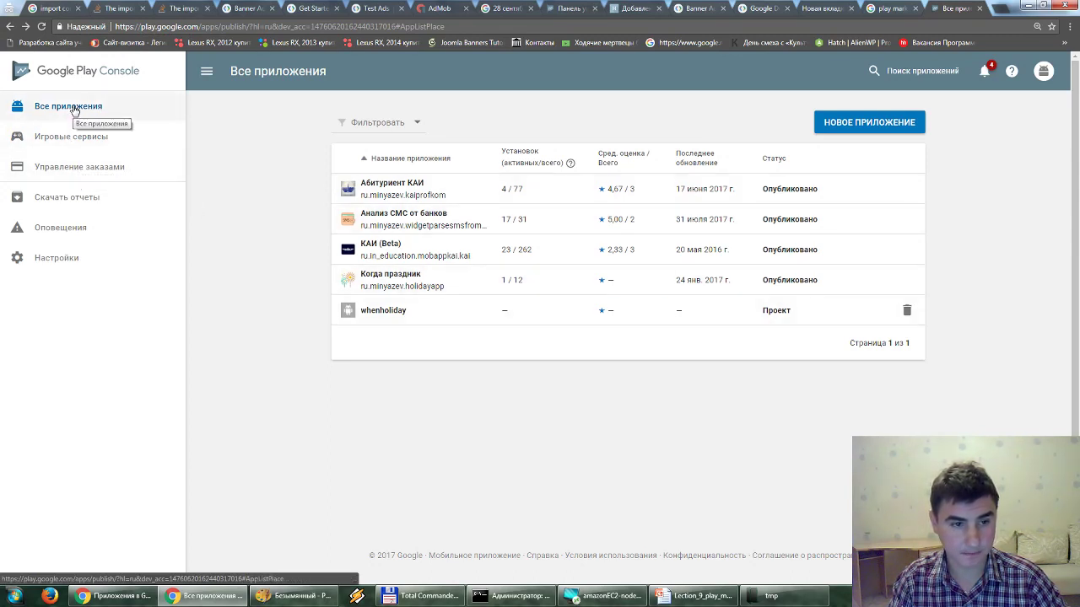
# Step: Open the published app "Когда праздник" and examine its release management options and release overview page
pyautogui.click(381, 280)
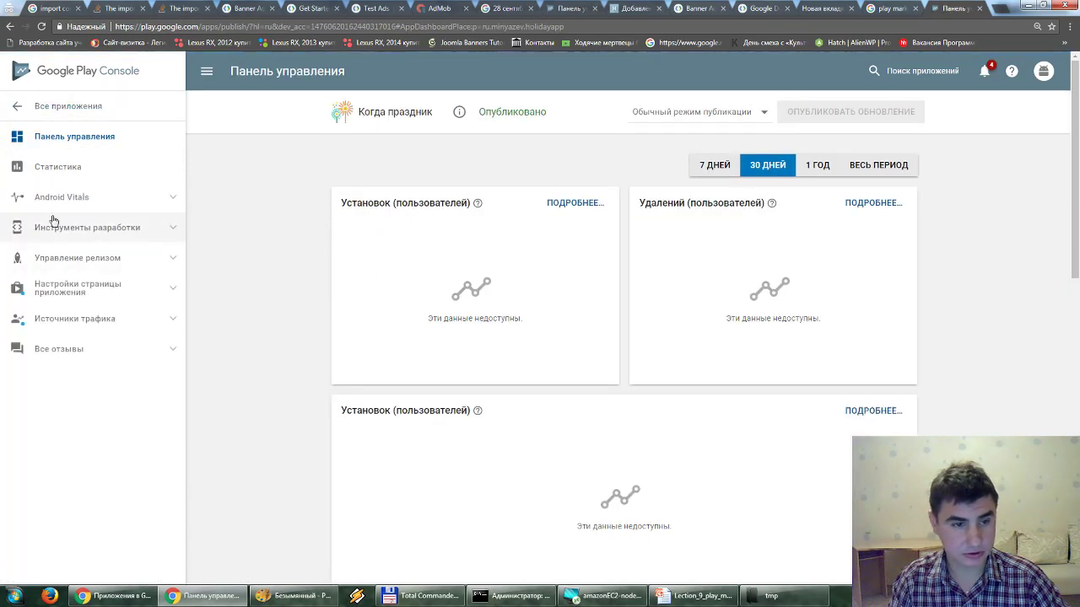
pyautogui.click(76, 227)
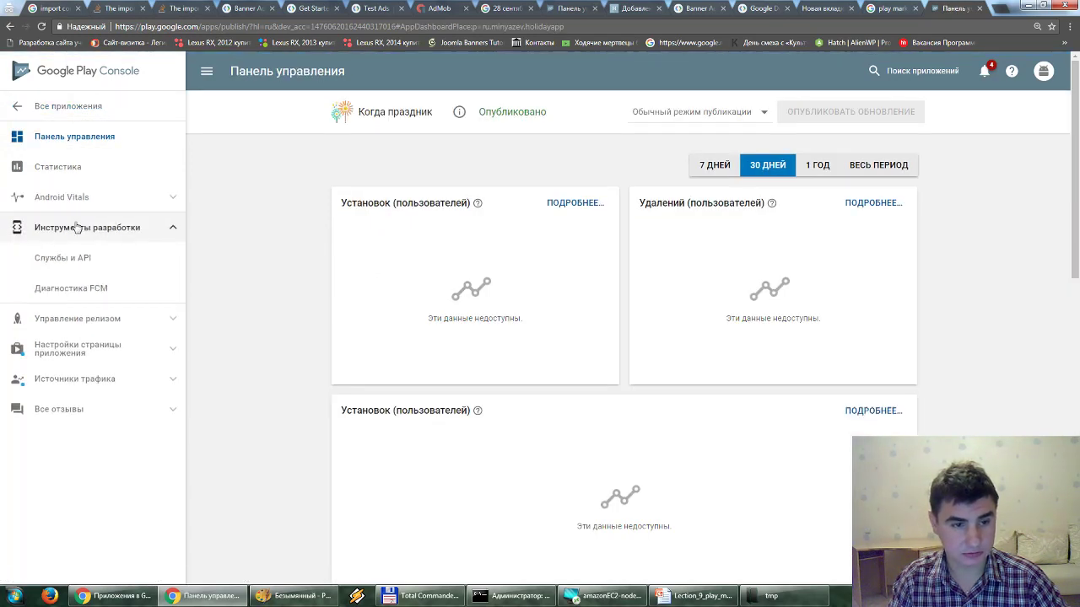
pyautogui.click(90, 318)
pyautogui.scroll(-2, 90, 318)
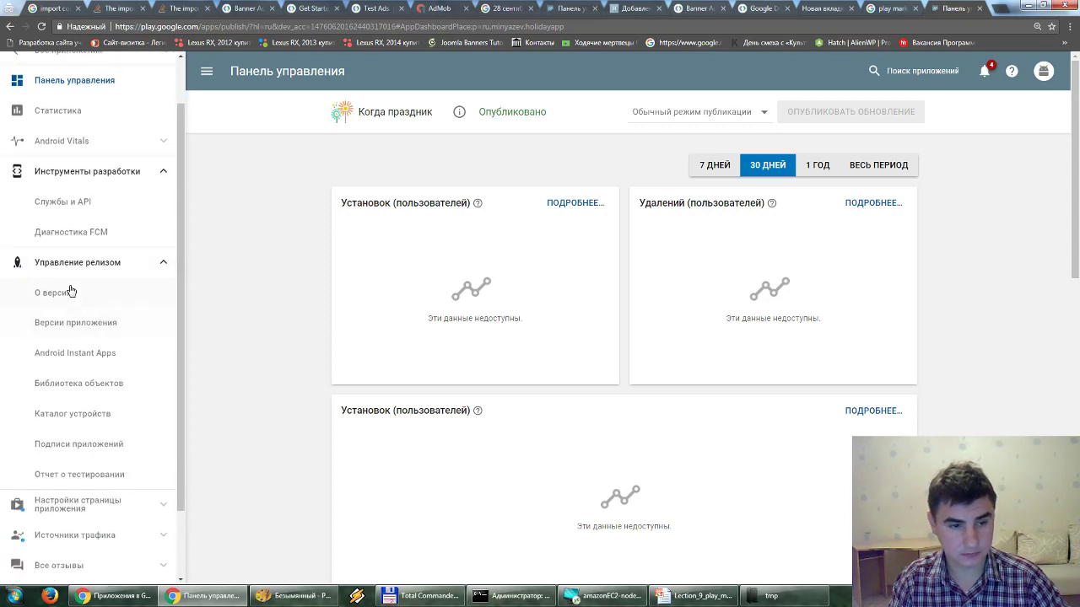
pyautogui.click(69, 302)
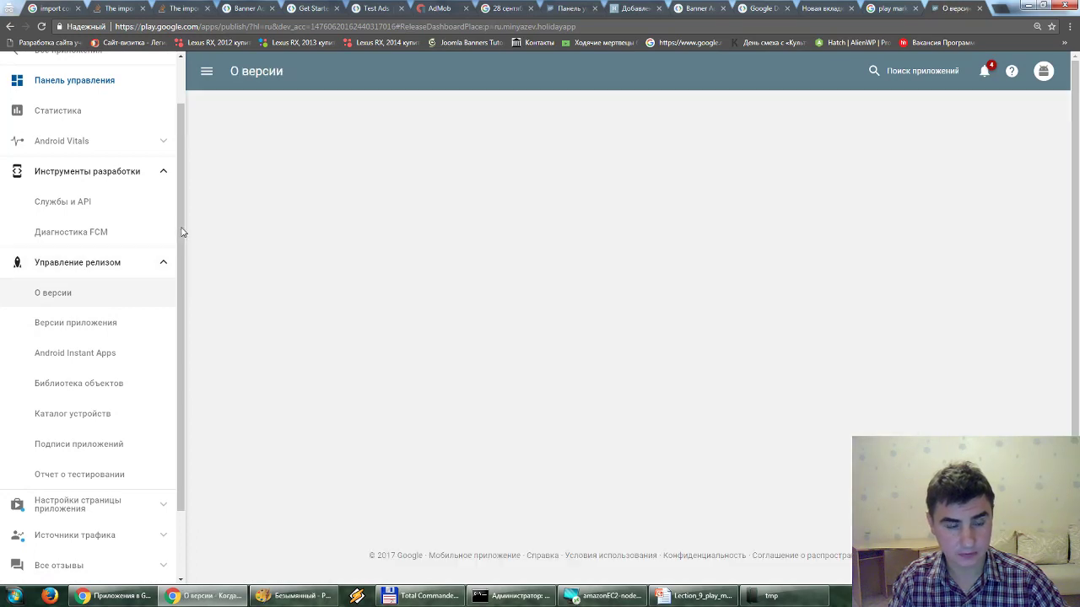
pyautogui.moveTo(182, 232); pyautogui.dragTo(182, 275)
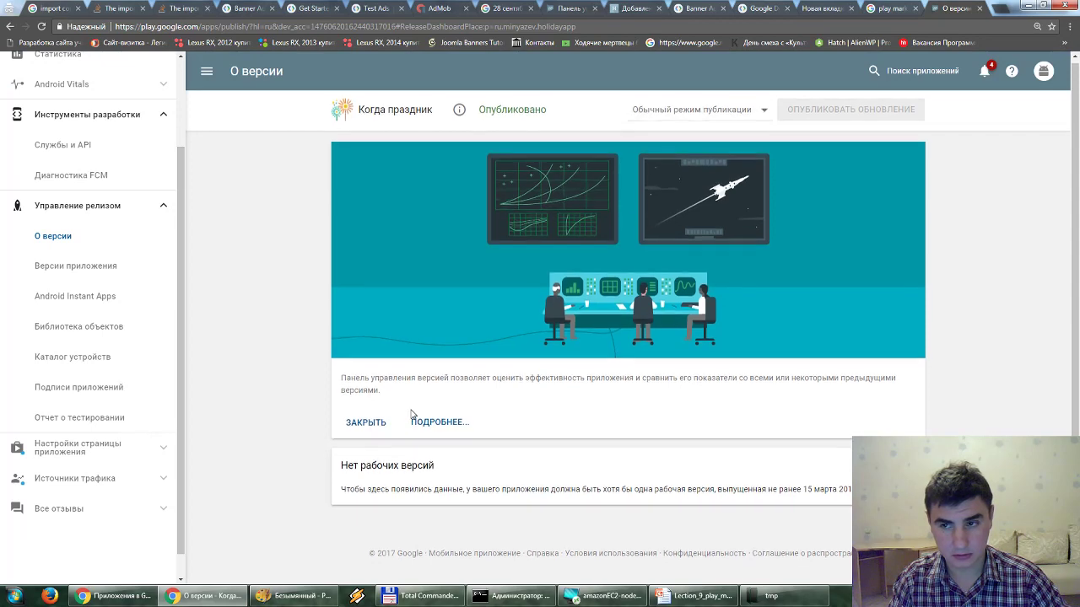
# Step: Examine the production, beta and alpha versions of "Когда праздник", and return to the list of all applications
pyautogui.click(79, 268)
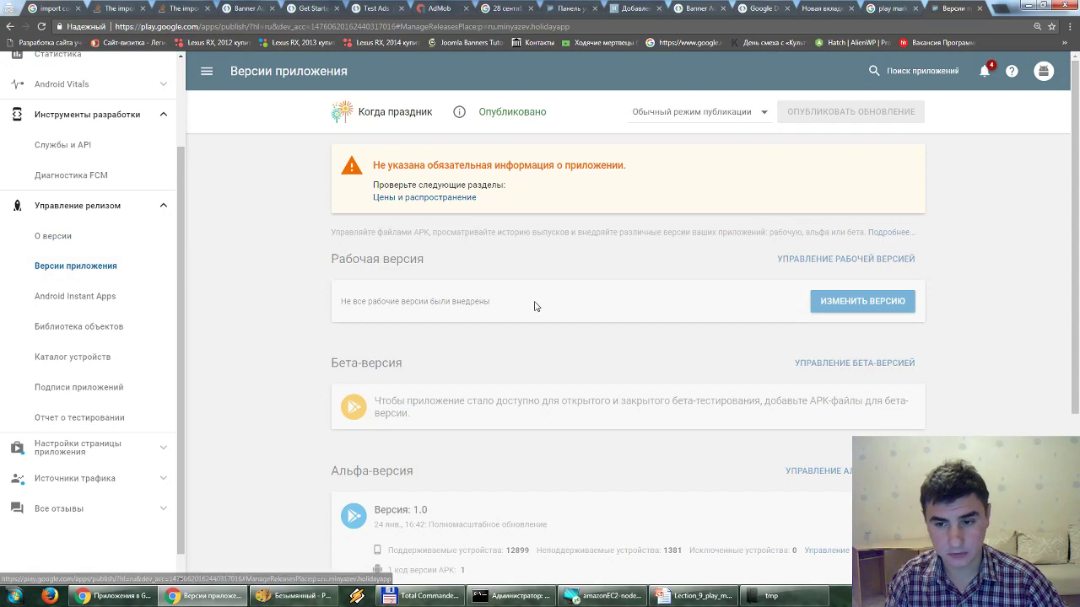
pyautogui.scroll(-2, 588, 314)
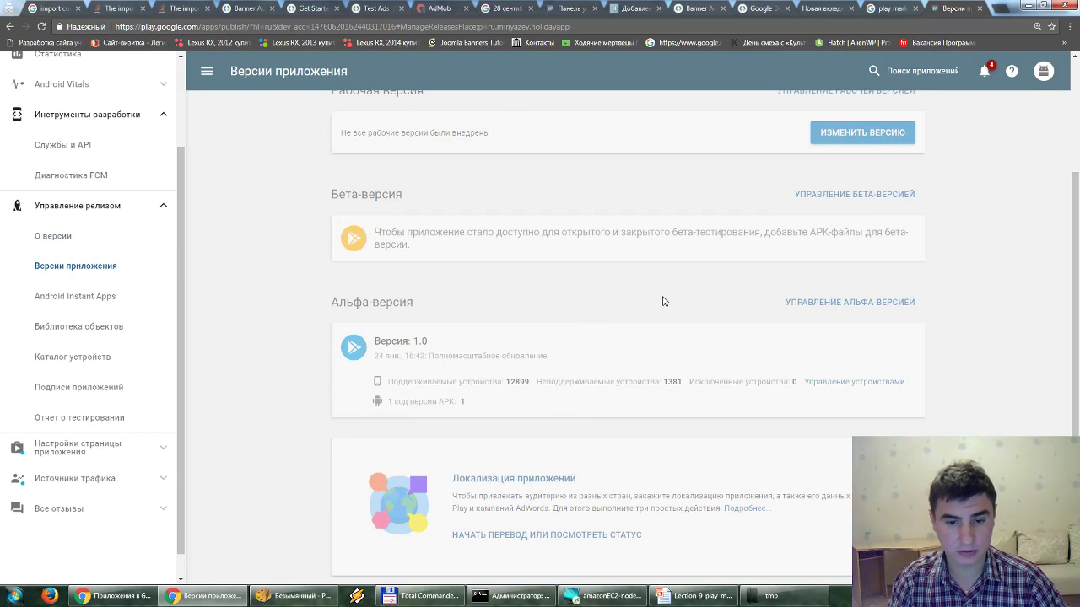
pyautogui.scroll(2, 684, 299)
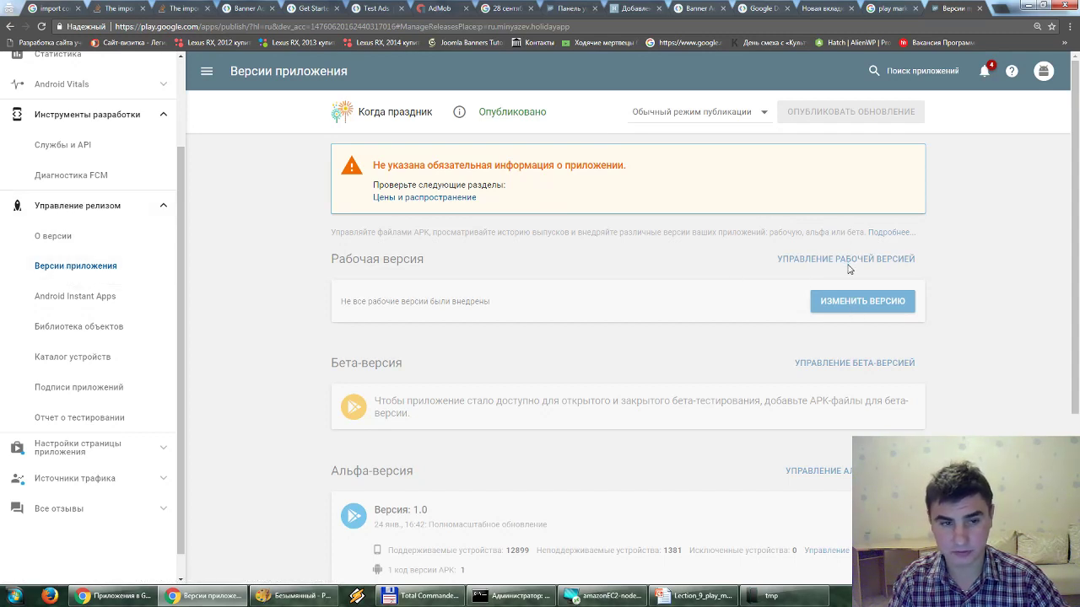
pyautogui.click(7, 27)
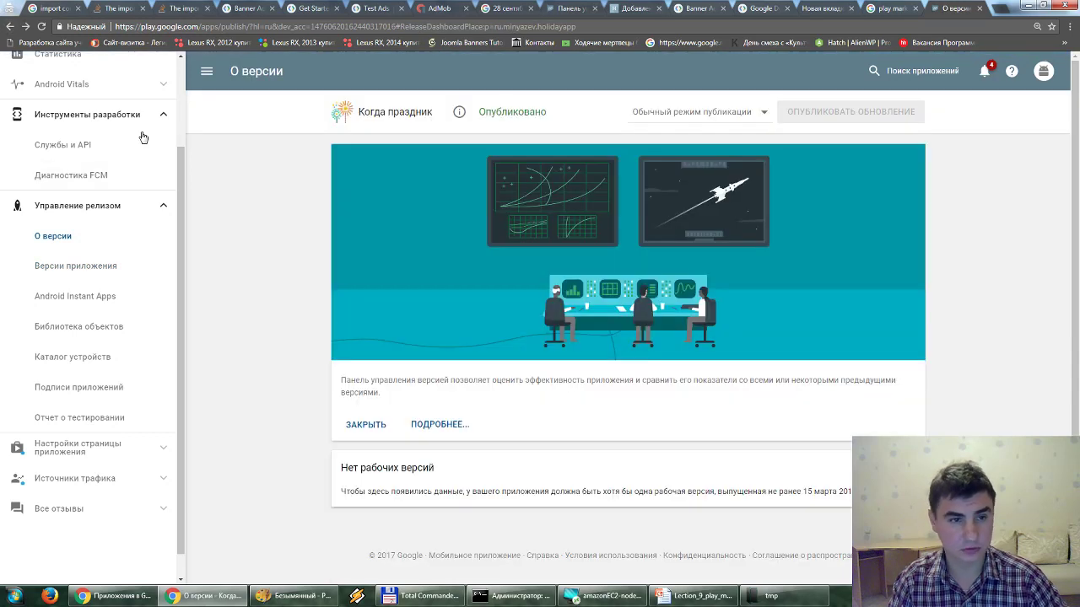
pyautogui.scroll(2, 126, 163)
pyautogui.click(10, 27)
pyautogui.click(145, 108)
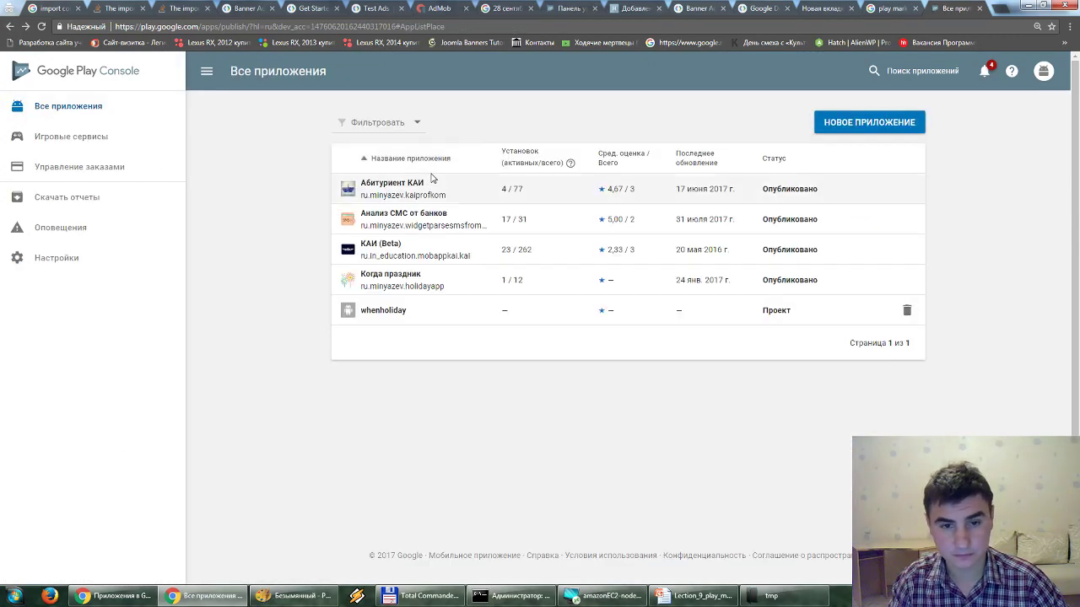
# Step: Open the app "Абитуриент КАИ" and examine its production, beta and alpha versions under release management
pyautogui.click(411, 190)
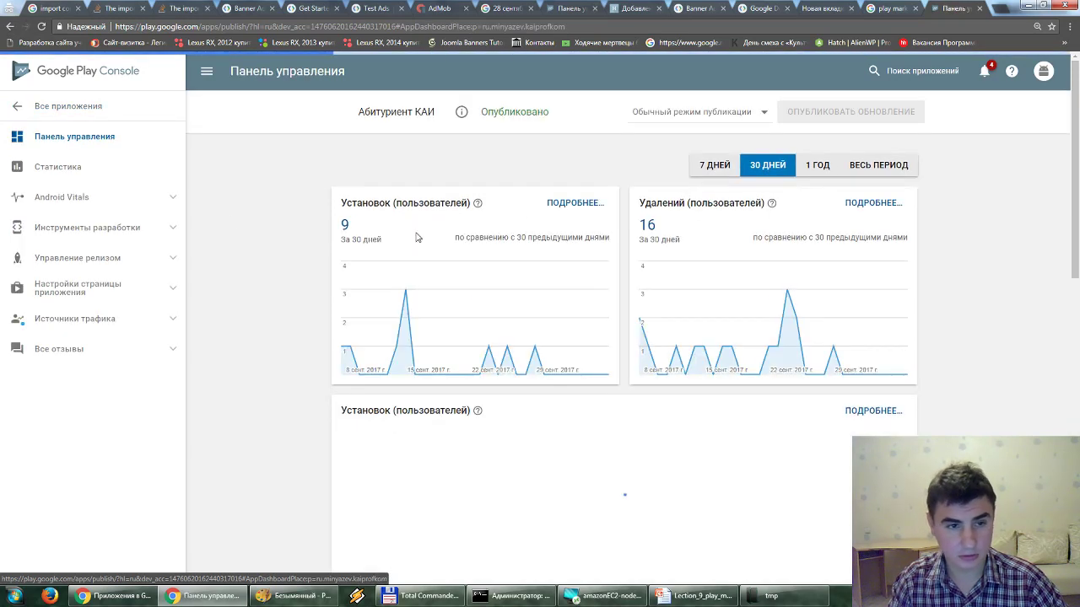
pyautogui.click(105, 230)
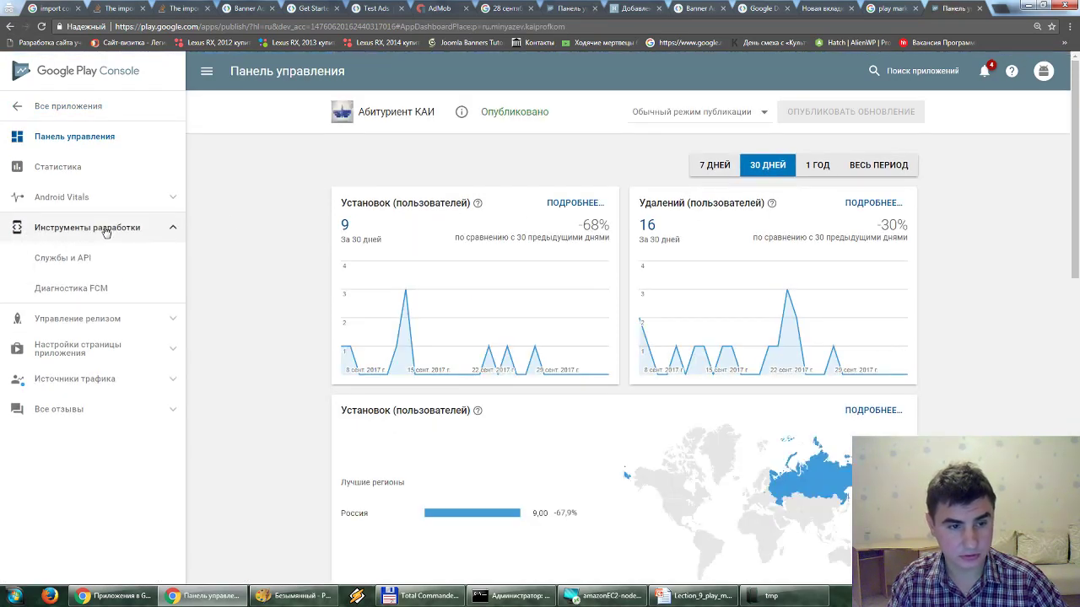
pyautogui.click(66, 317)
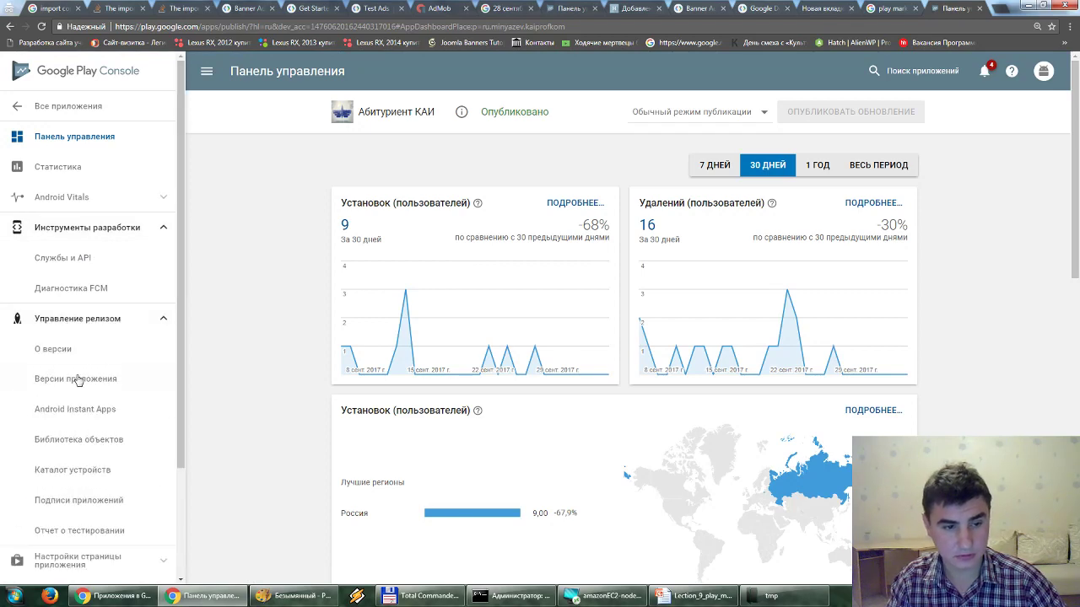
pyautogui.click(76, 380)
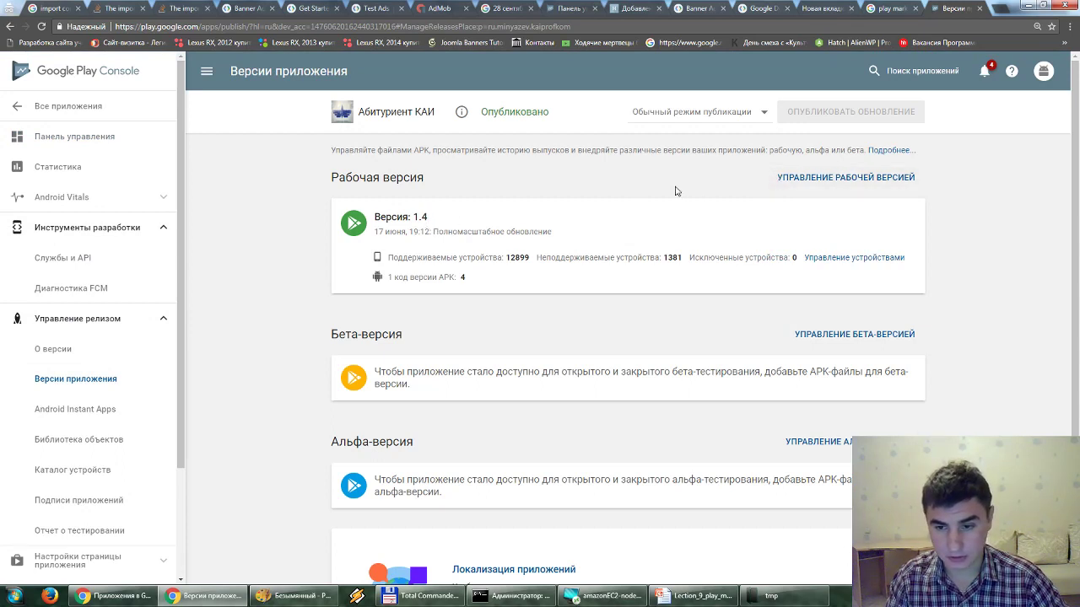
pyautogui.scroll(-1, 675, 192)
pyautogui.scroll(-2, 675, 192)
pyautogui.scroll(3, 675, 192)
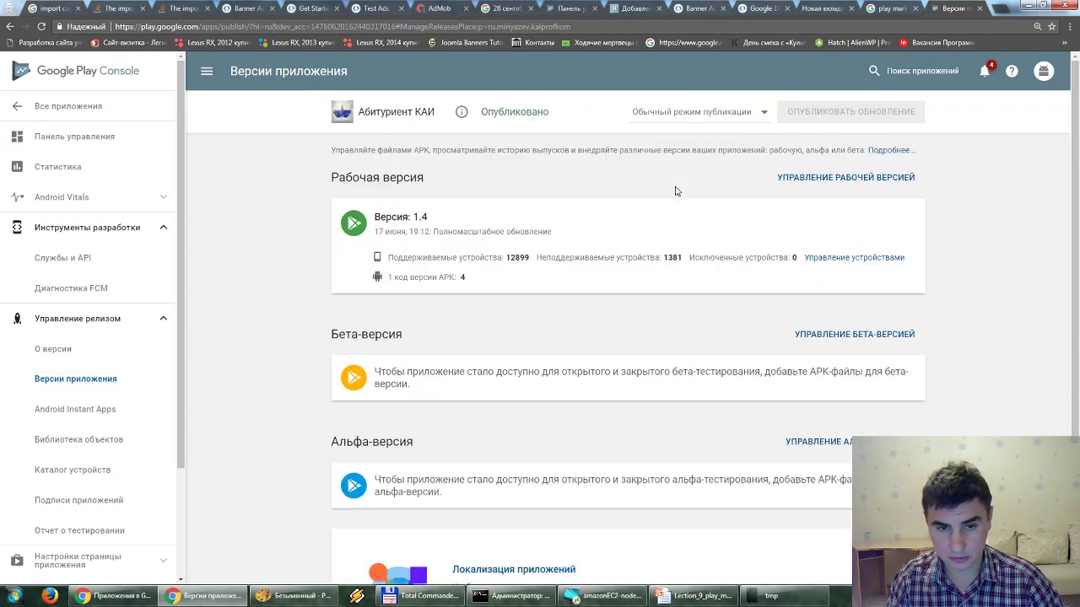
# Step: Create a new production release for "Абитуриент КАИ" and review the sections for adding, deactivating and retaining APK files
pyautogui.click(838, 178)
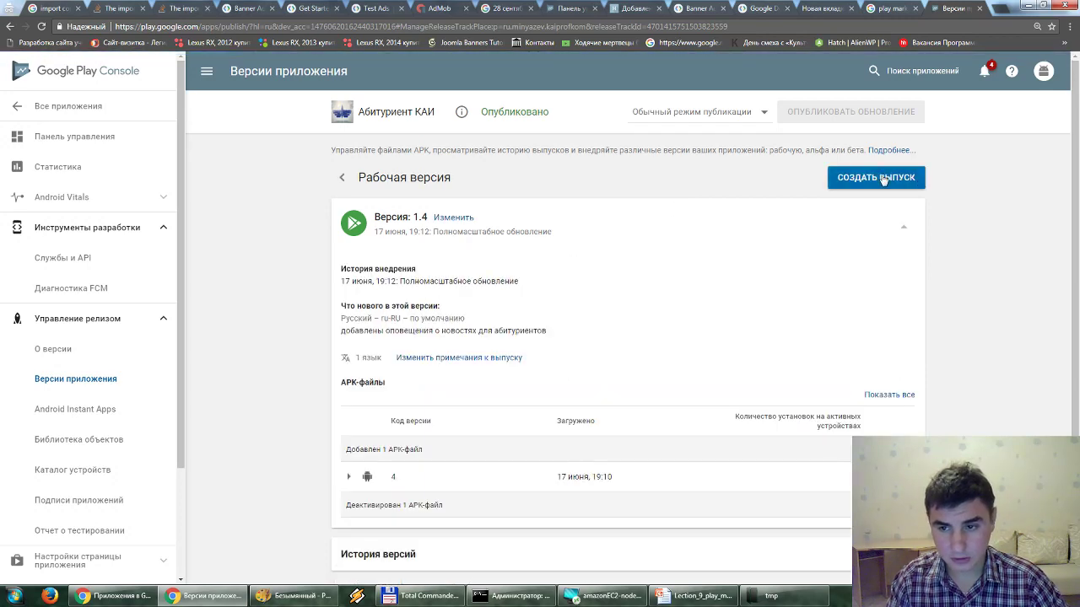
pyautogui.click(880, 178)
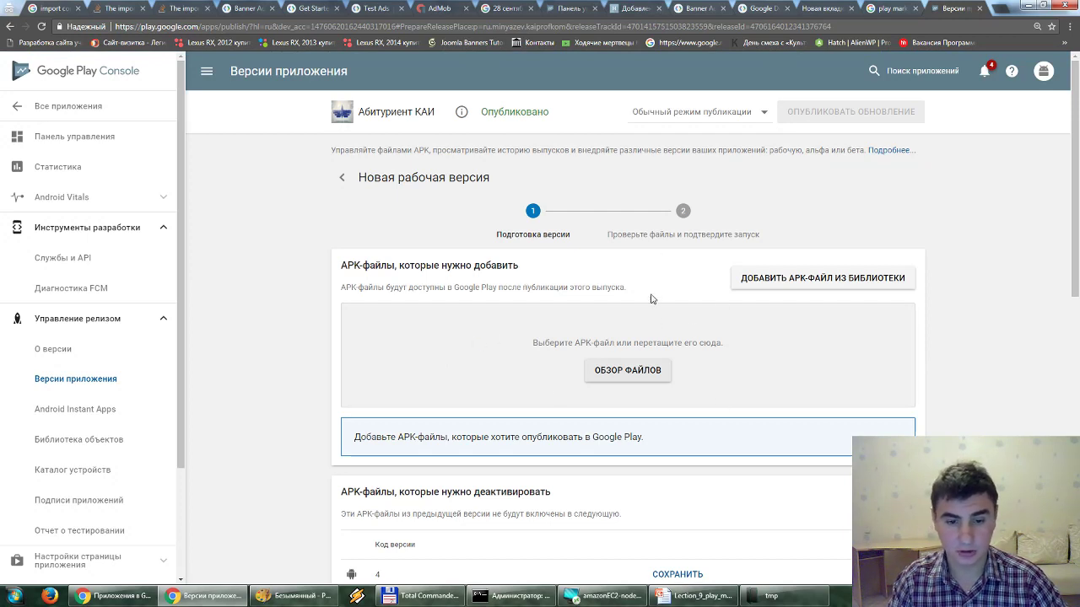
pyautogui.scroll(-3, 569, 274)
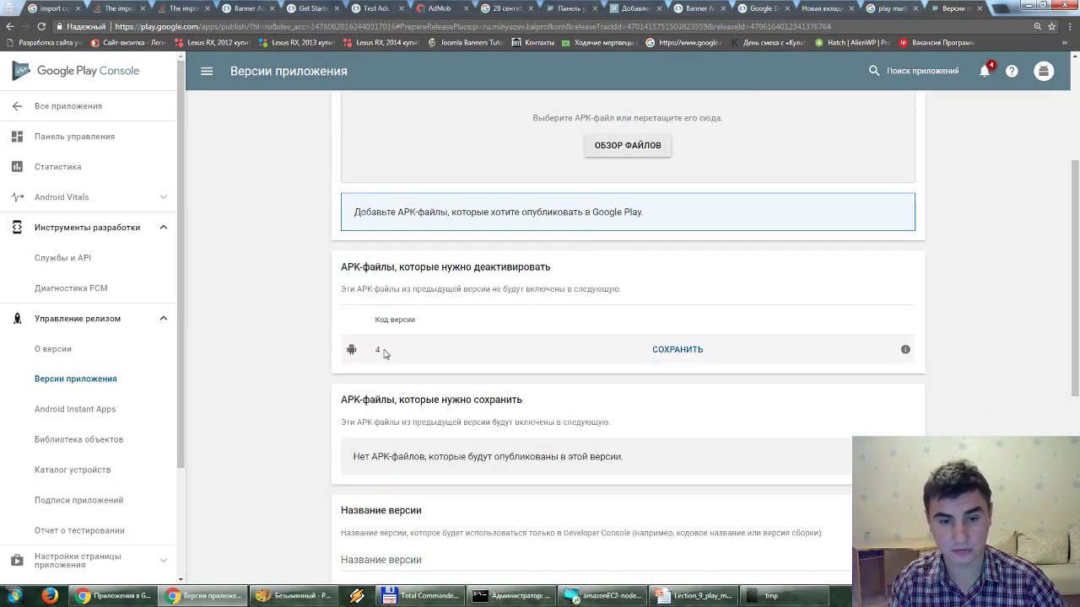
# Step: Switch to Android Studio on the remote desktop and look through the MainActivity code of the HolidayApp project
pyautogui.click(625, 601)
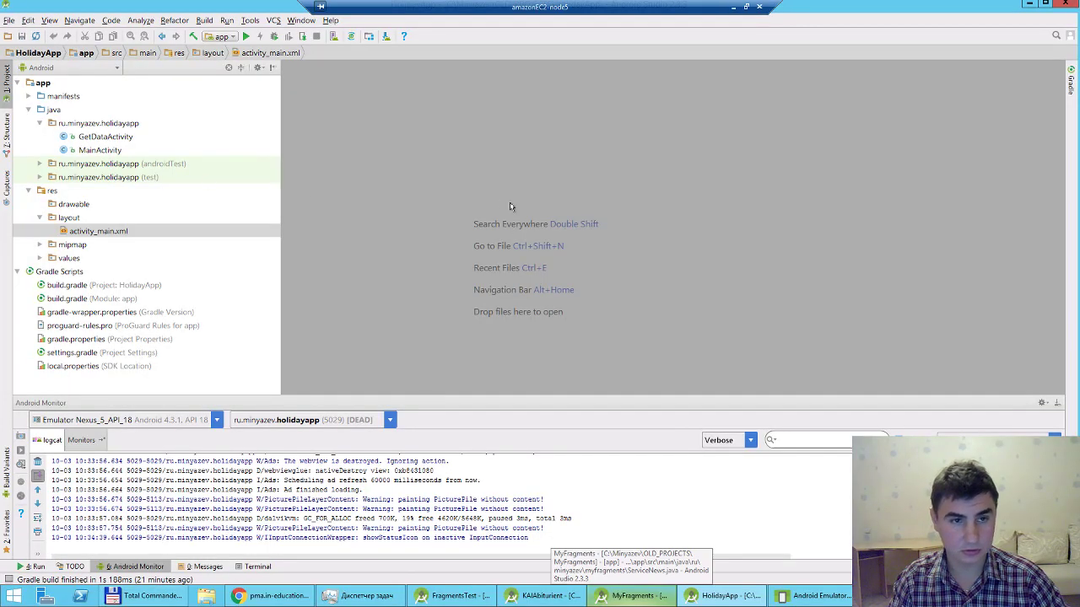
pyautogui.click(1031, 7)
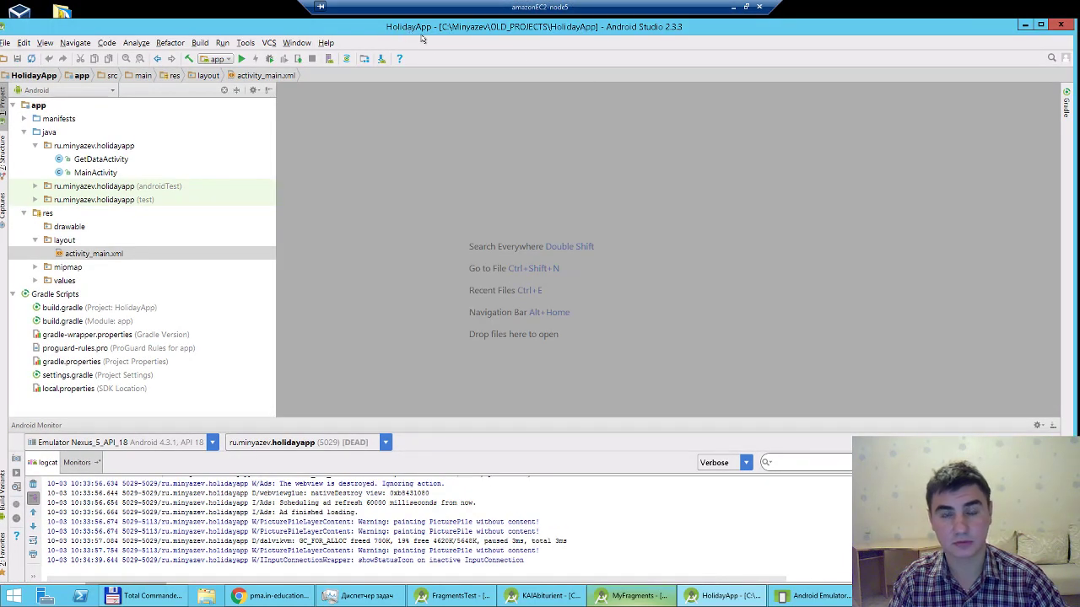
pyautogui.doubleClick(95, 172)
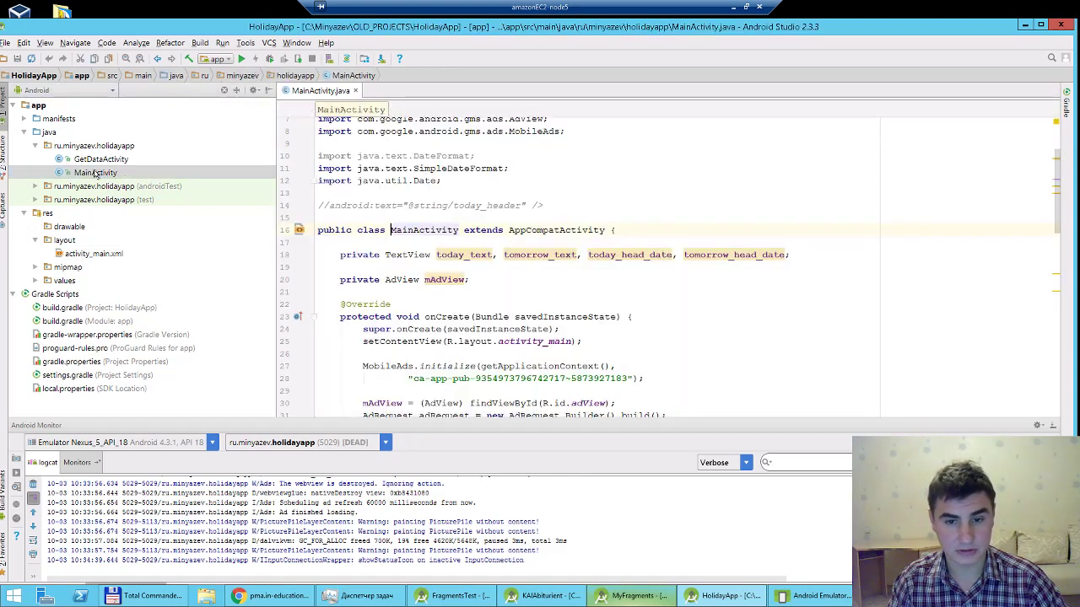
pyautogui.scroll(1, 521, 224)
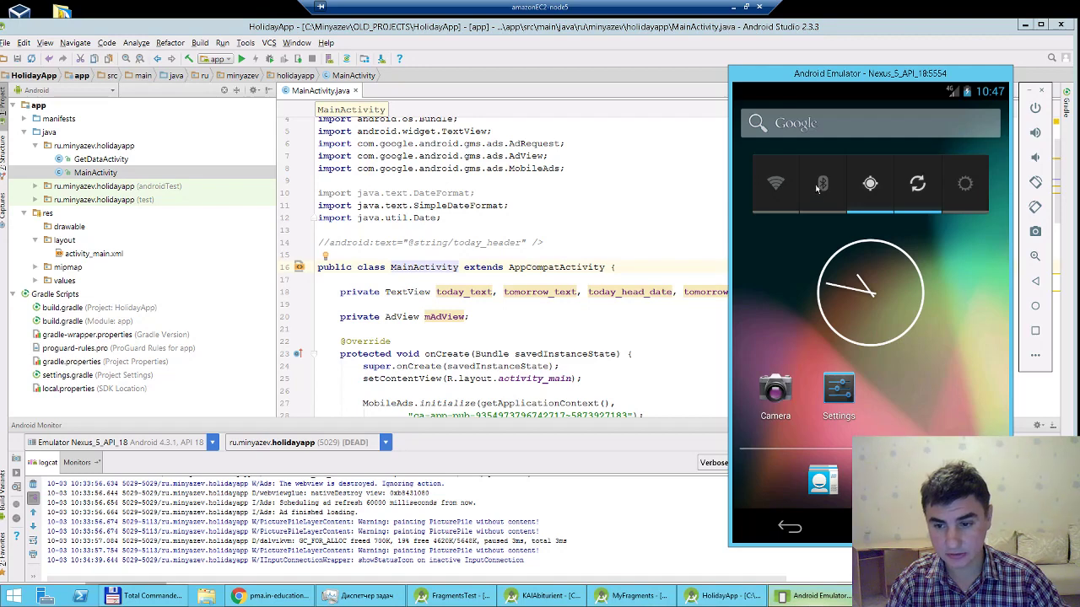
pyautogui.click(534, 199)
pyautogui.scroll(-2, 535, 199)
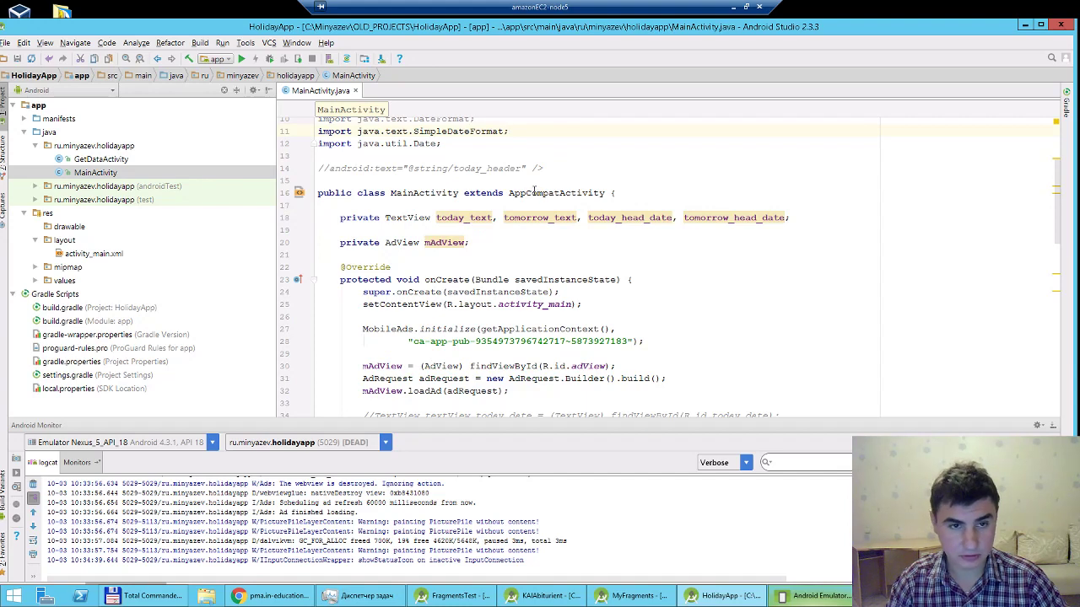
pyautogui.scroll(2, 535, 194)
pyautogui.scroll(-2, 535, 193)
pyautogui.click(503, 218)
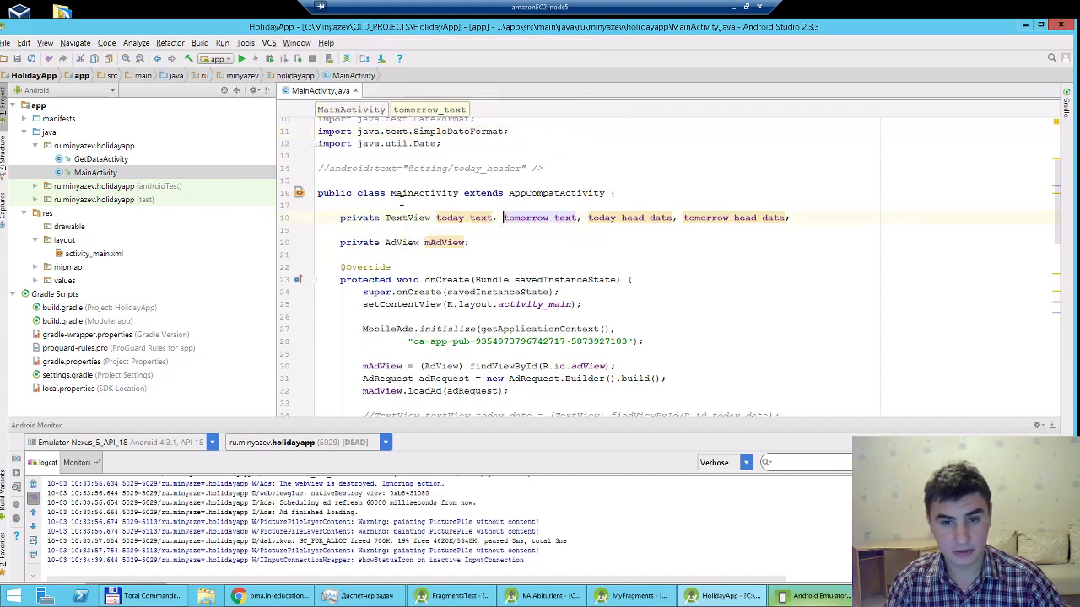
pyautogui.scroll(3, 409, 218)
# Step: Build an unsigned-release debug APK of HolidayApp, check app-debug.apk in its output folder, and close the folder
pyautogui.click(198, 43)
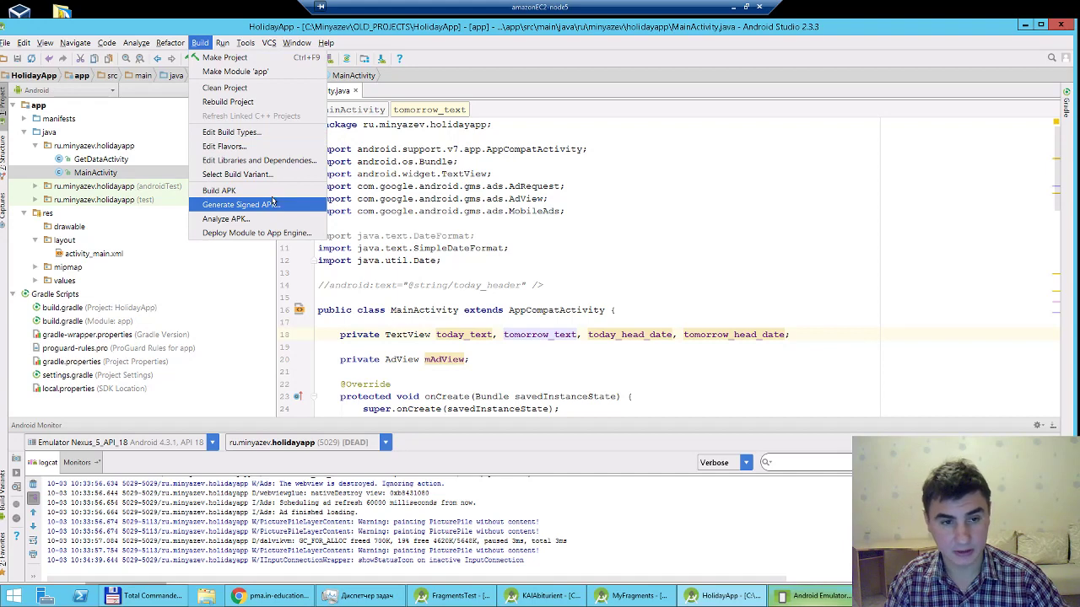
pyautogui.click(221, 191)
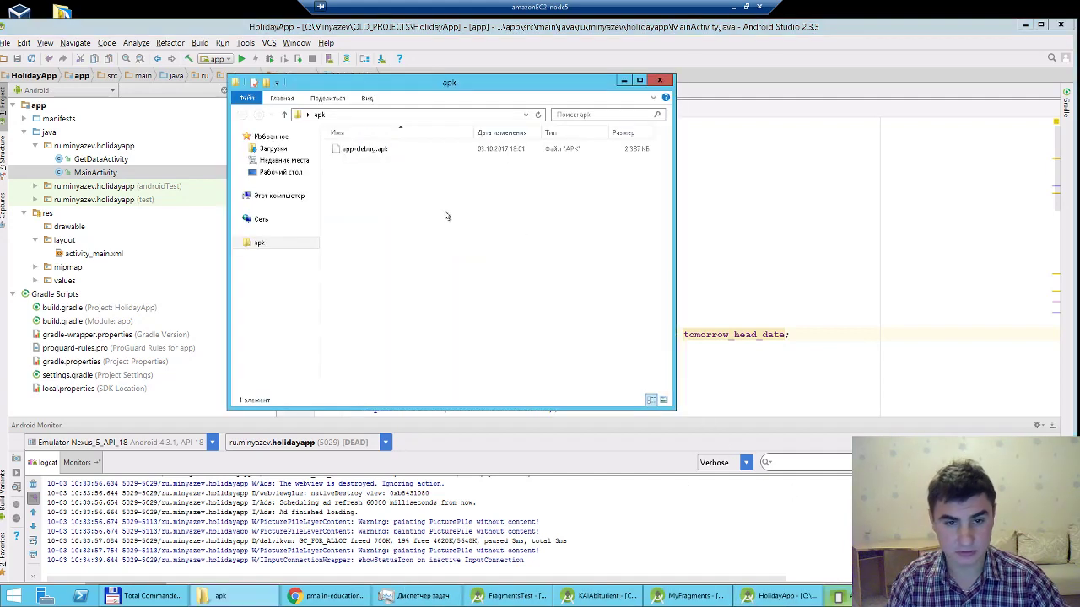
pyautogui.click(359, 149)
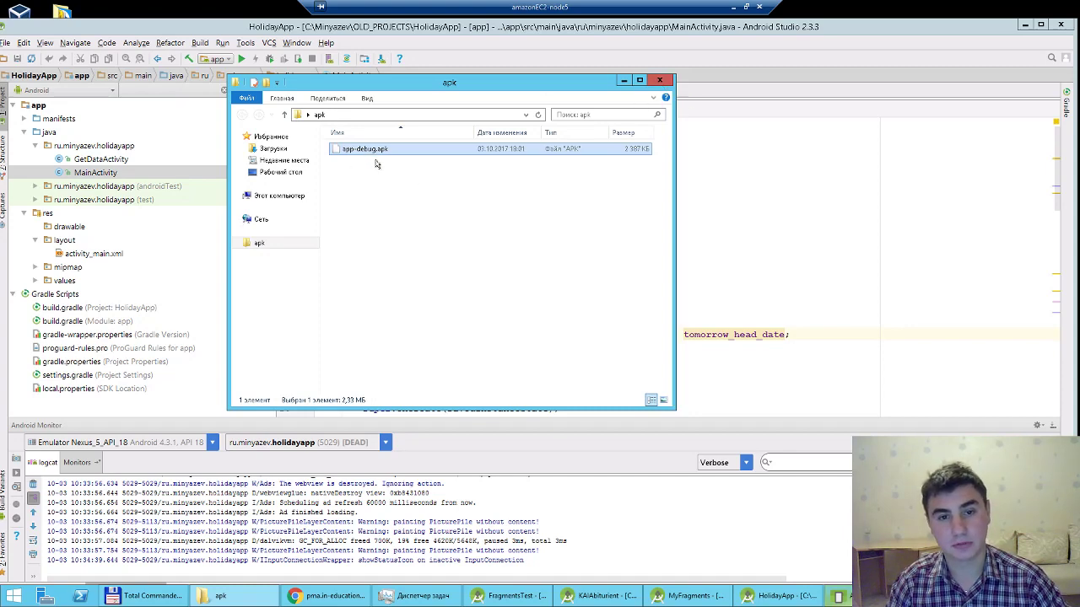
pyautogui.click(658, 82)
# Step: Examine the key store path, key alias and password fields of Generate Signed APK, and close the form without generating anything
pyautogui.click(200, 42)
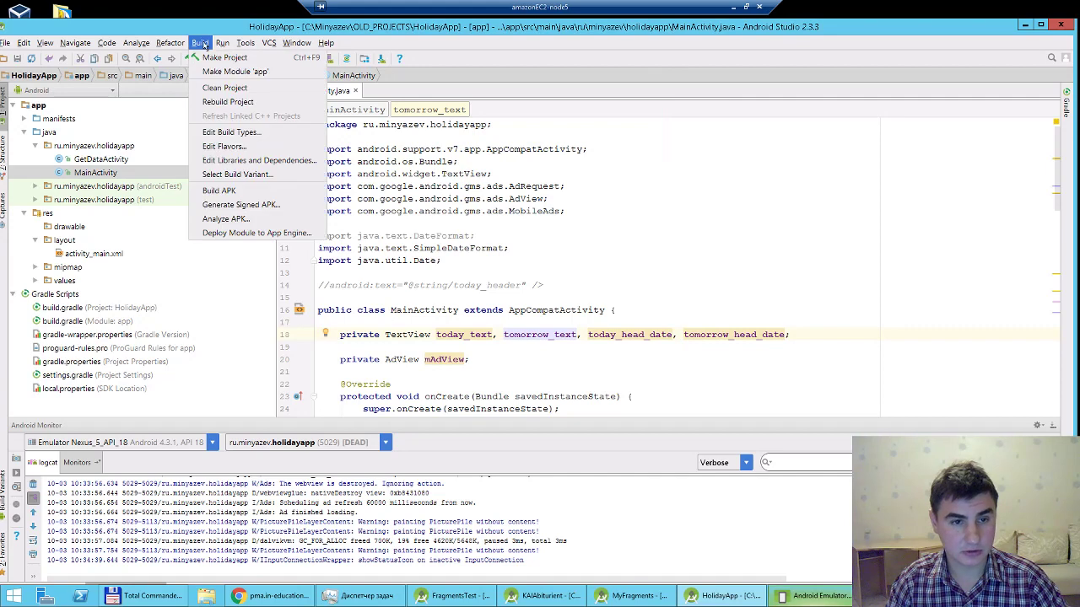
pyautogui.click(245, 205)
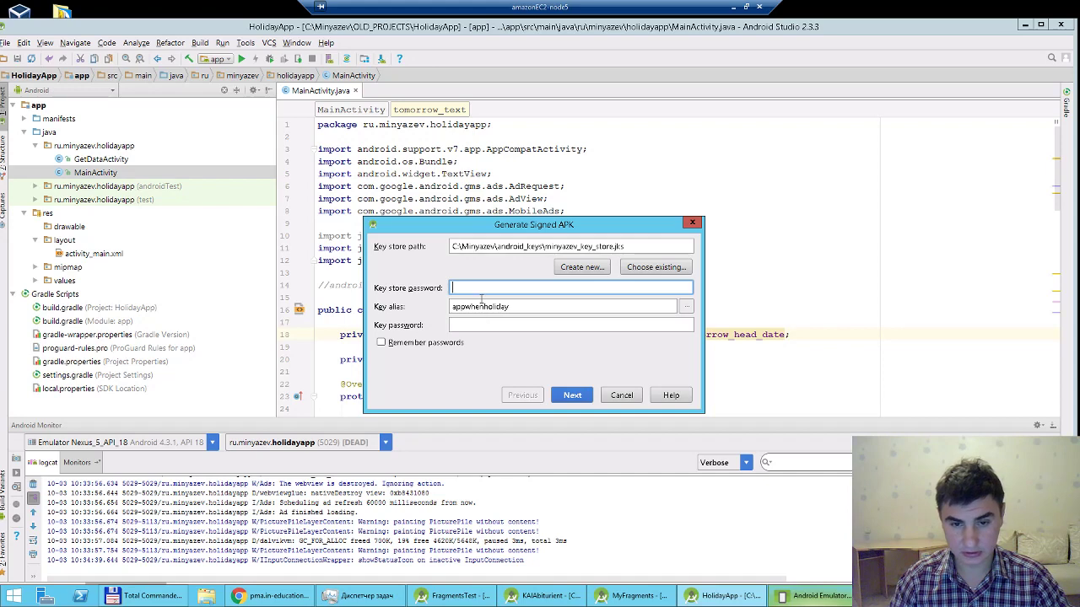
pyautogui.click(624, 395)
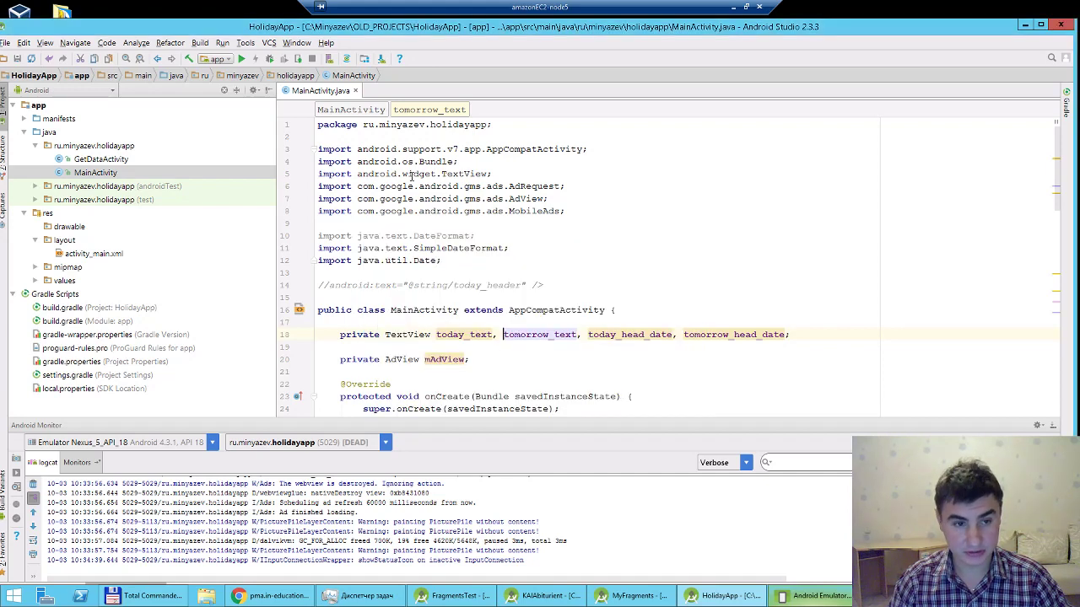
# Step: Examine the package name, permissions and application settings in AndroidManifest.xml, and return to the new production release in Google Play Console
pyautogui.click(24, 119)
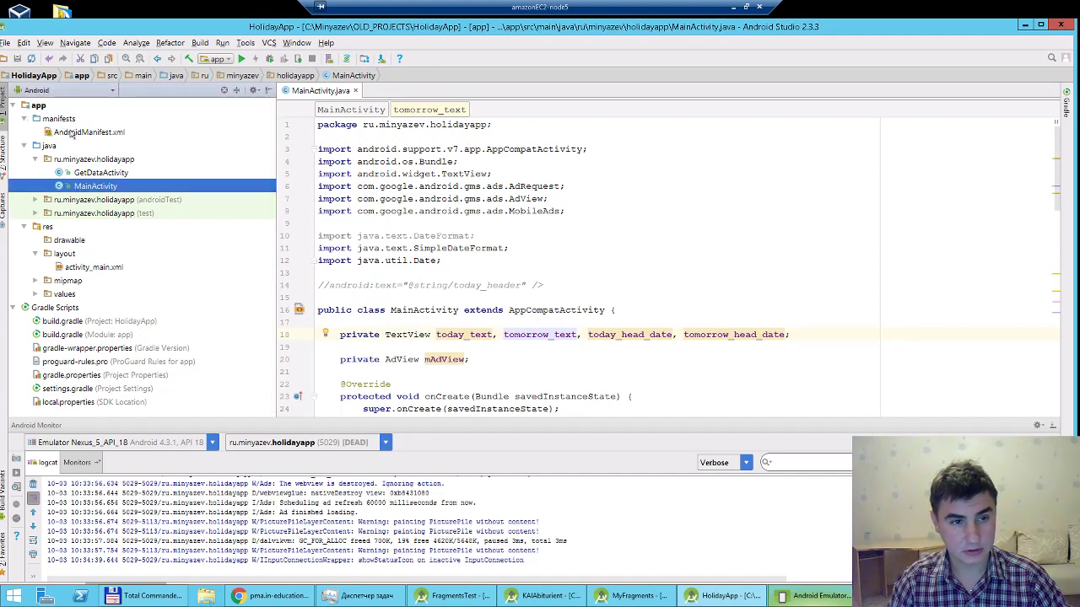
pyautogui.doubleClick(71, 134)
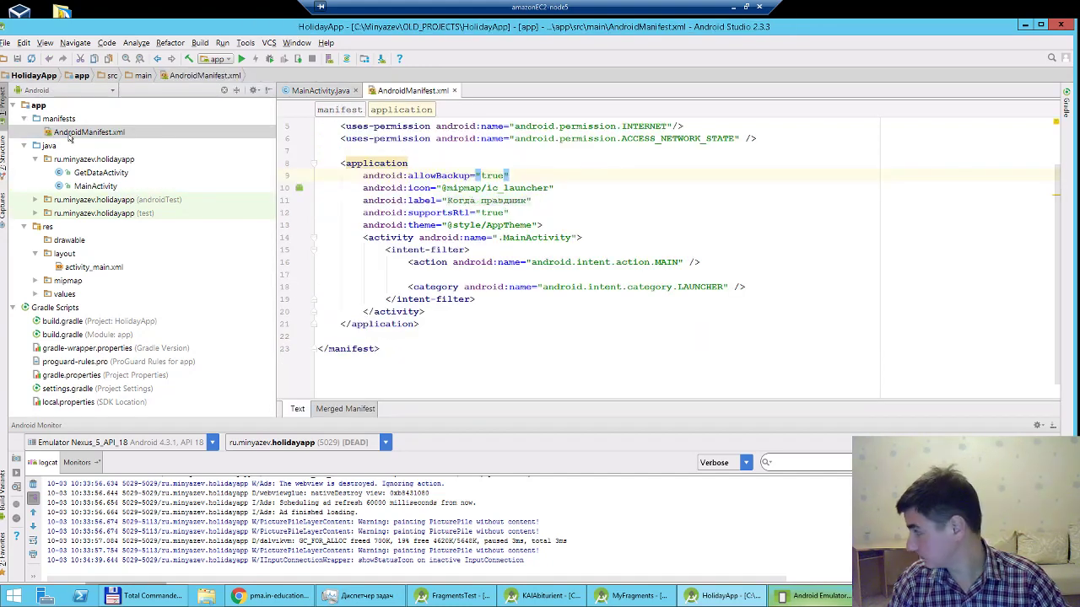
pyautogui.click(499, 262)
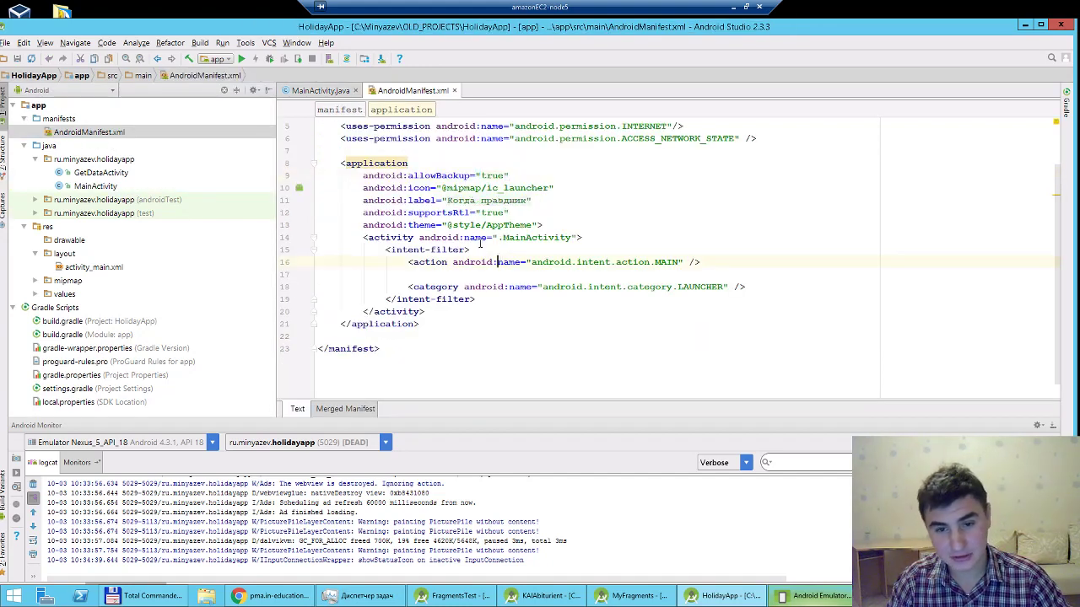
pyautogui.scroll(2, 431, 223)
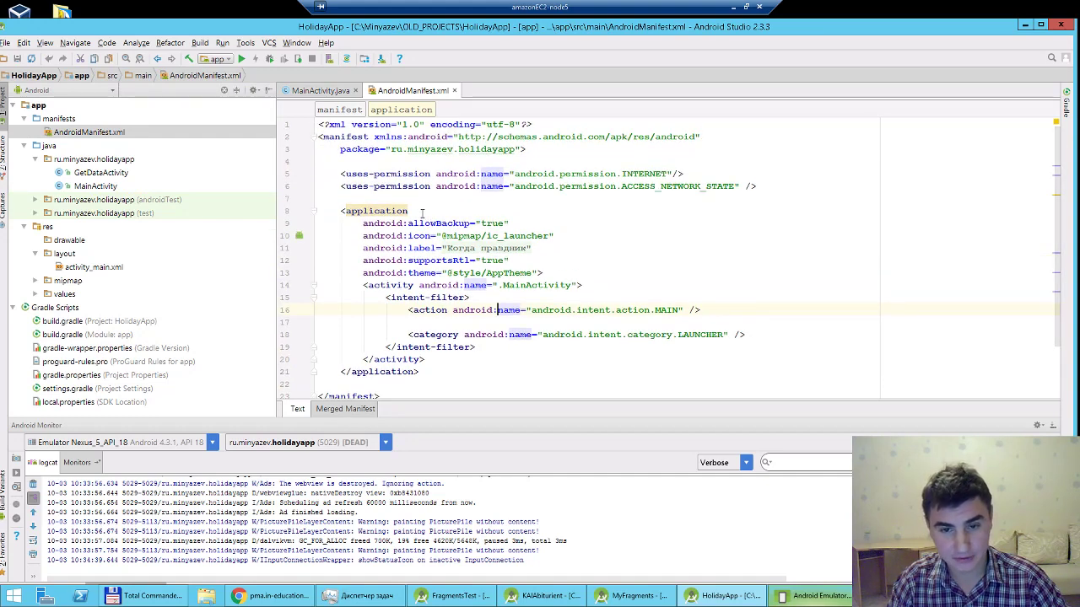
pyautogui.click(733, 6)
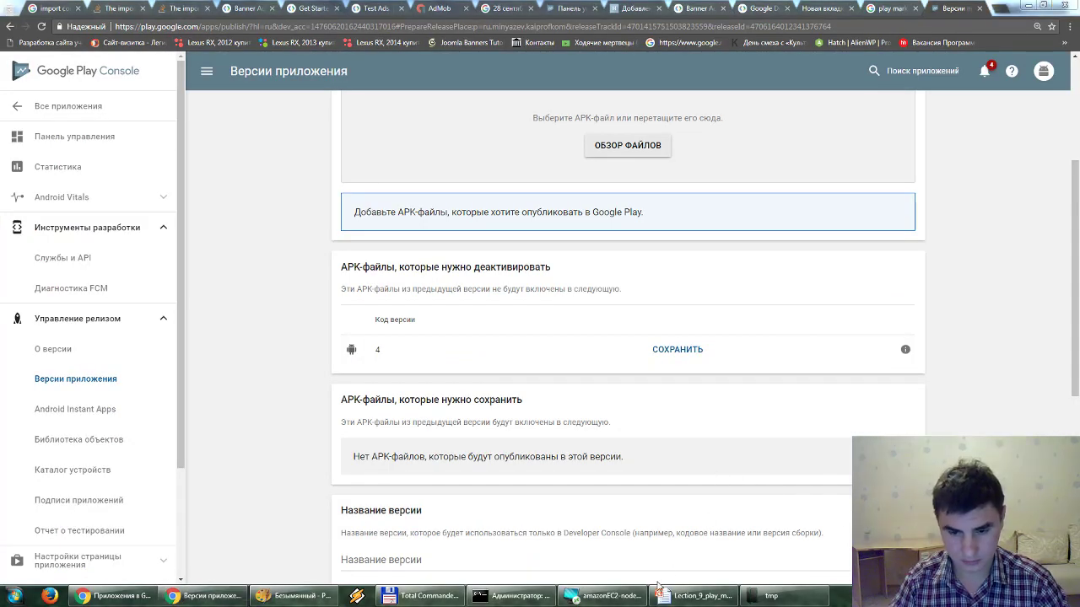
# Step: Switch to Android Studio on the remote desktop and open the app module's build.gradle at its defaultConfig version settings
pyautogui.click(603, 595)
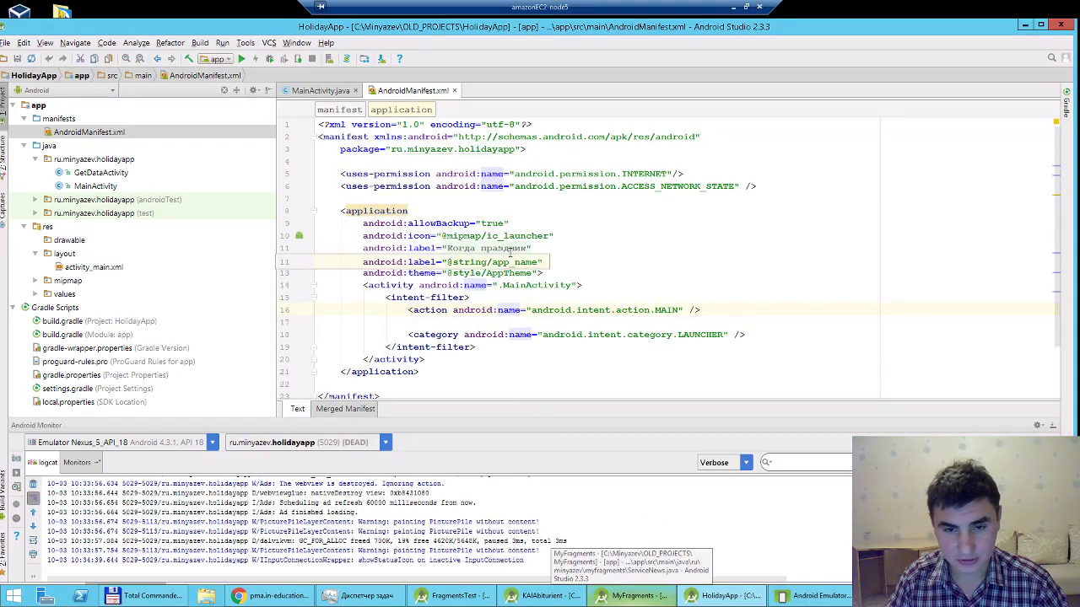
pyautogui.click(447, 223)
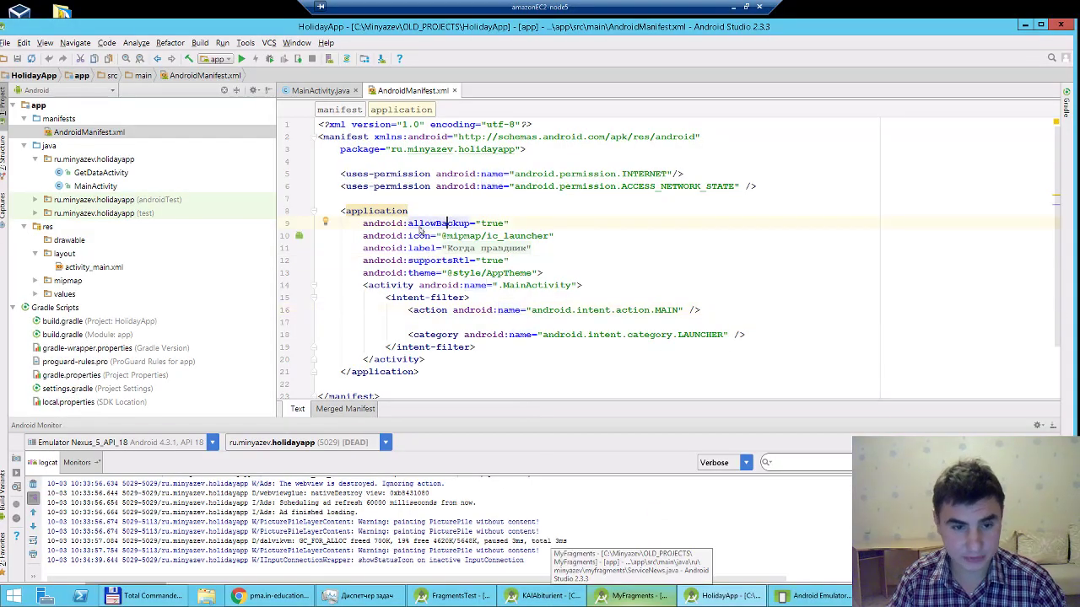
pyautogui.scroll(-2, 439, 281)
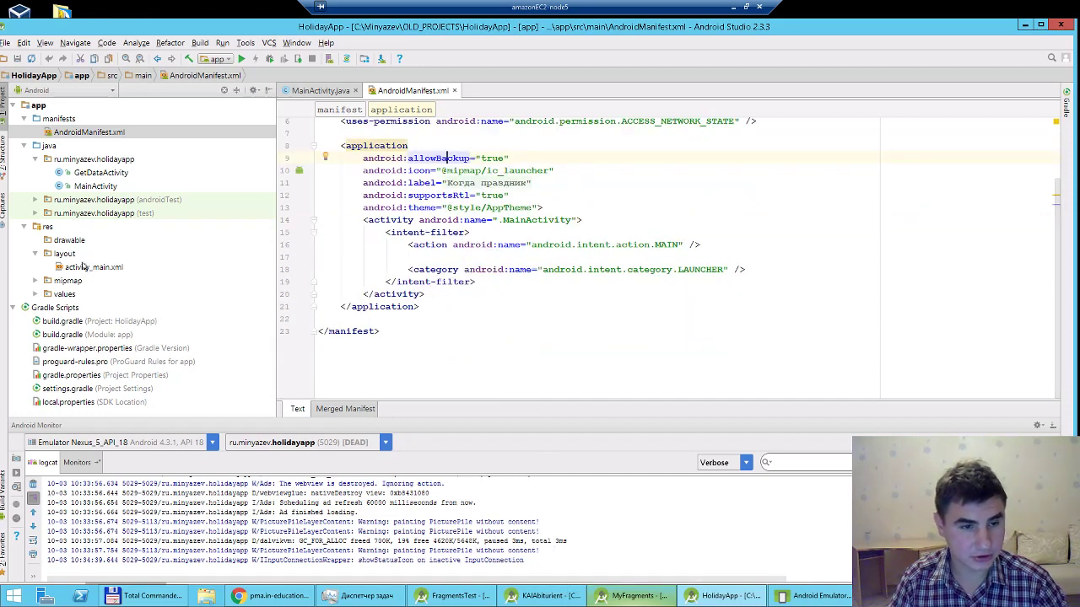
pyautogui.doubleClick(62, 335)
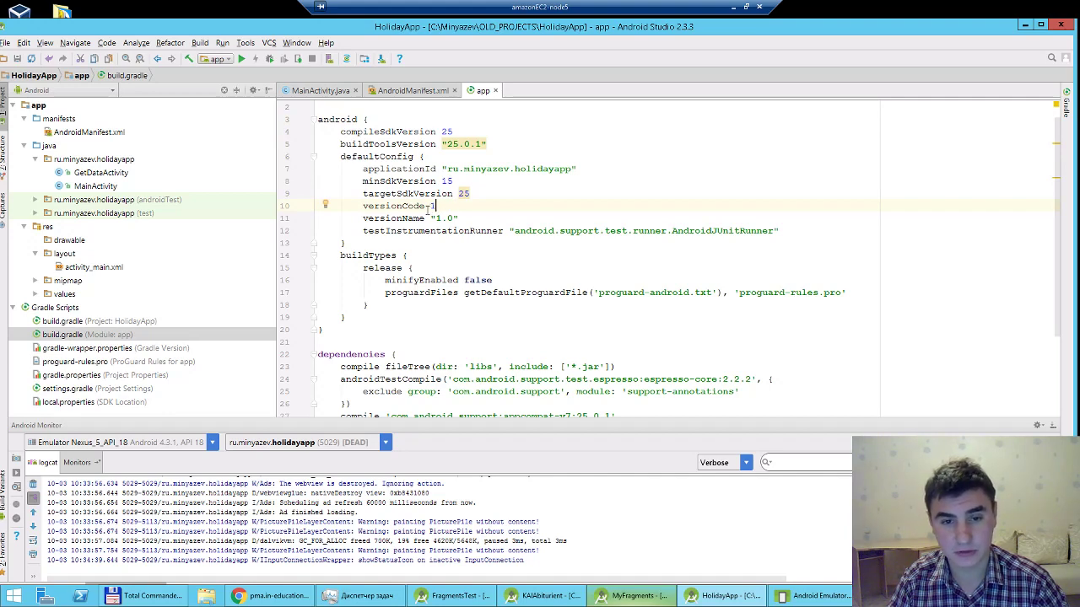
pyautogui.click(475, 245)
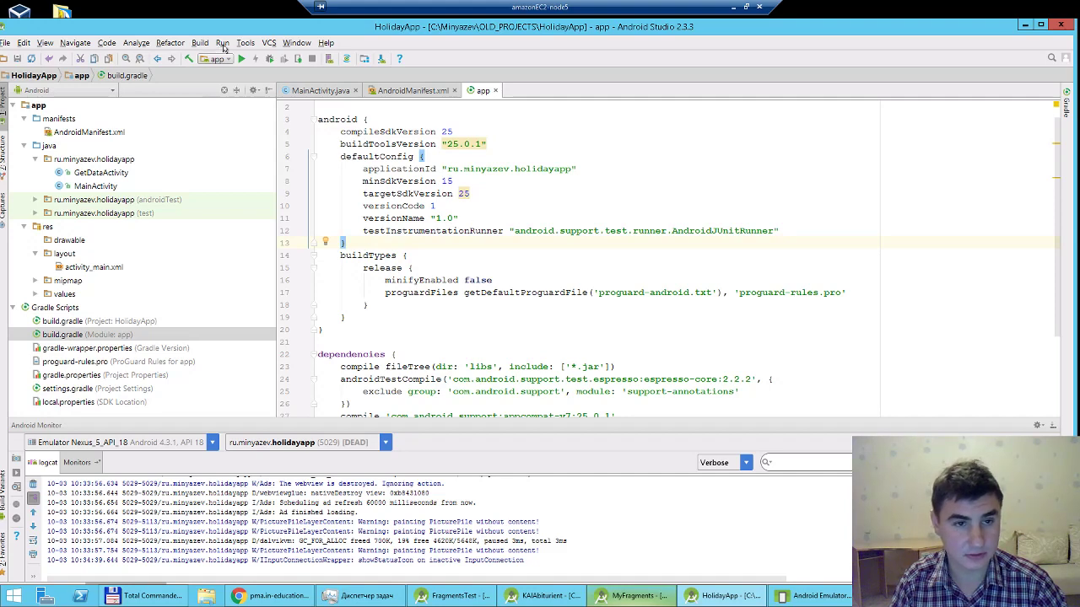
# Step: Set versionCode to 2 in the app module's build.gradle, sync the project, and postpone the recommended Android Gradle plugin update
pyautogui.click(431, 206)
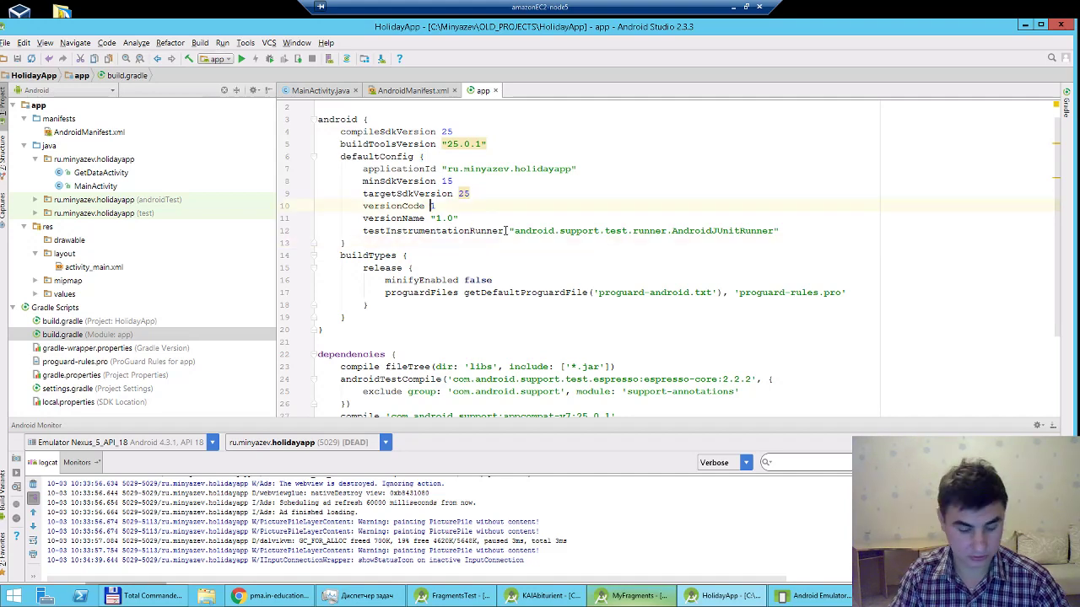
pyautogui.press('Delete')
pyautogui.write('2')
pyautogui.click(508, 295)
pyautogui.click(1030, 109)
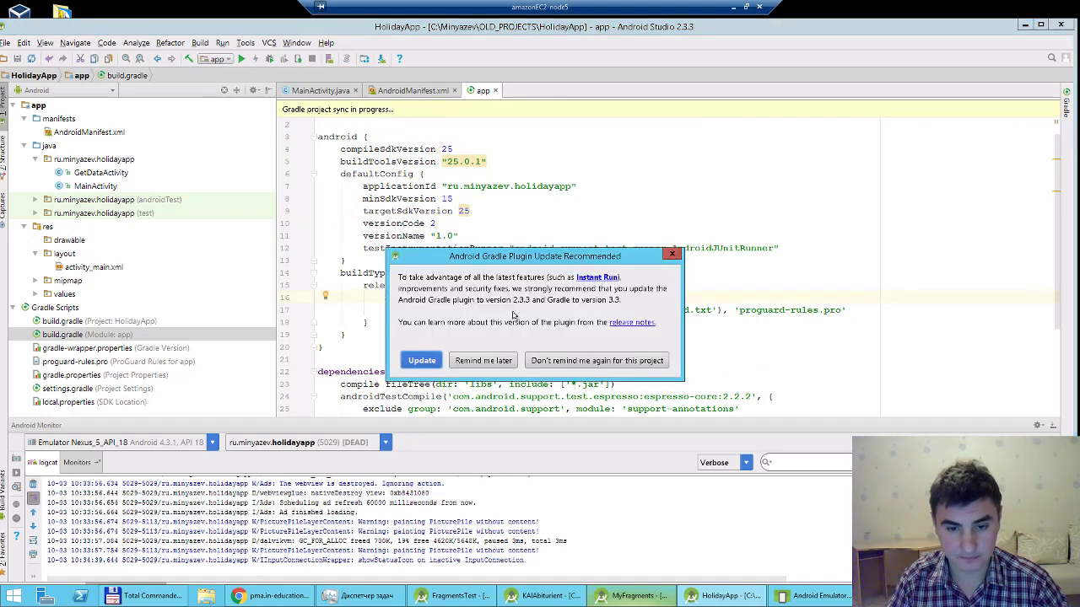
pyautogui.click(495, 358)
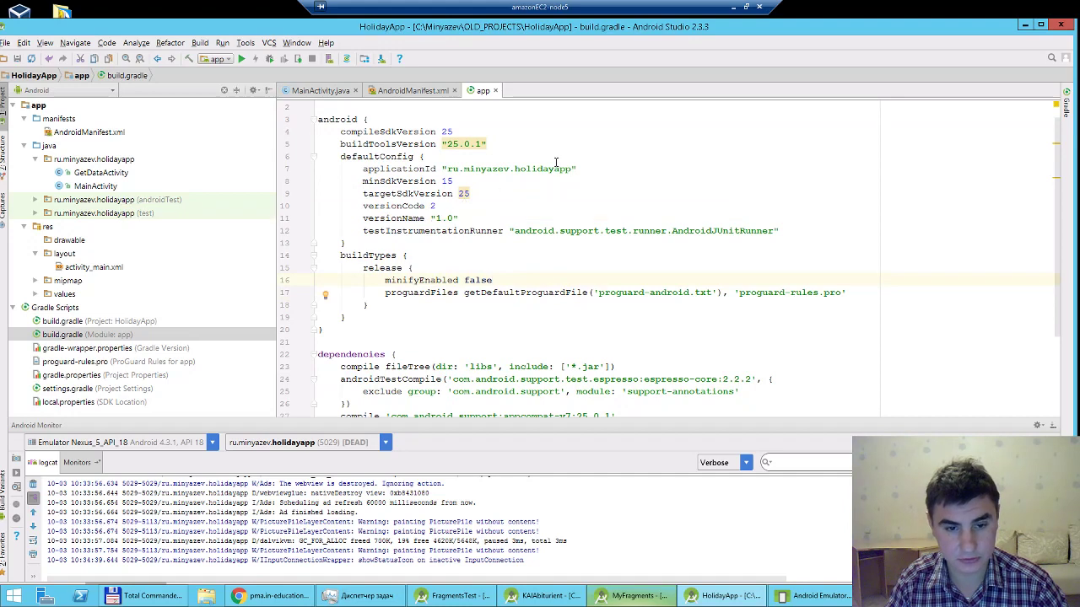
# Step: Generate a signed APK with the release build type, entering the key store password and the key password for the appwhenholiday alias
pyautogui.click(197, 43)
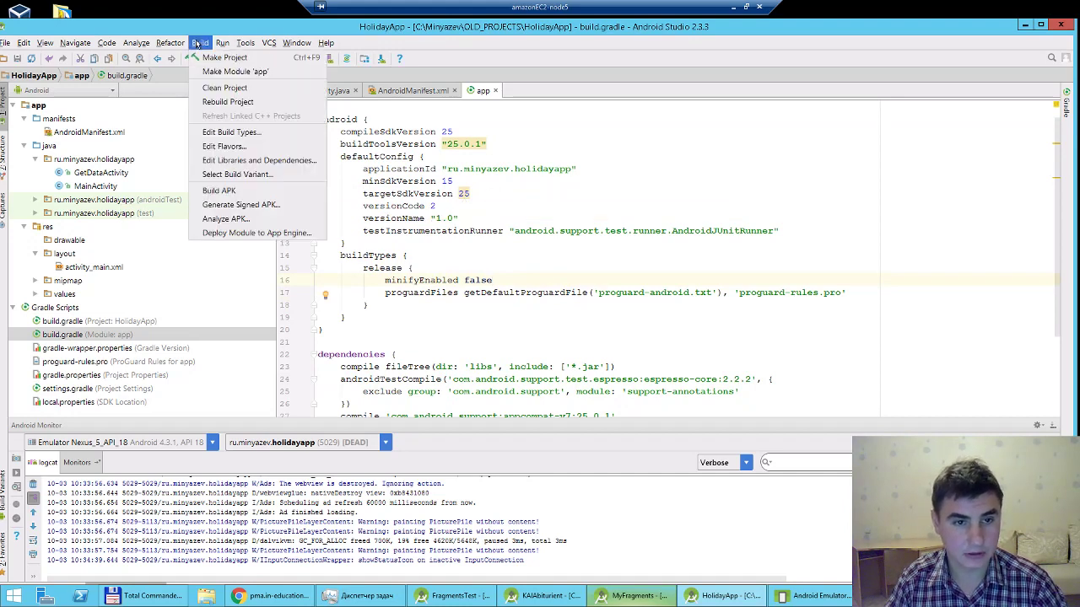
pyautogui.click(241, 205)
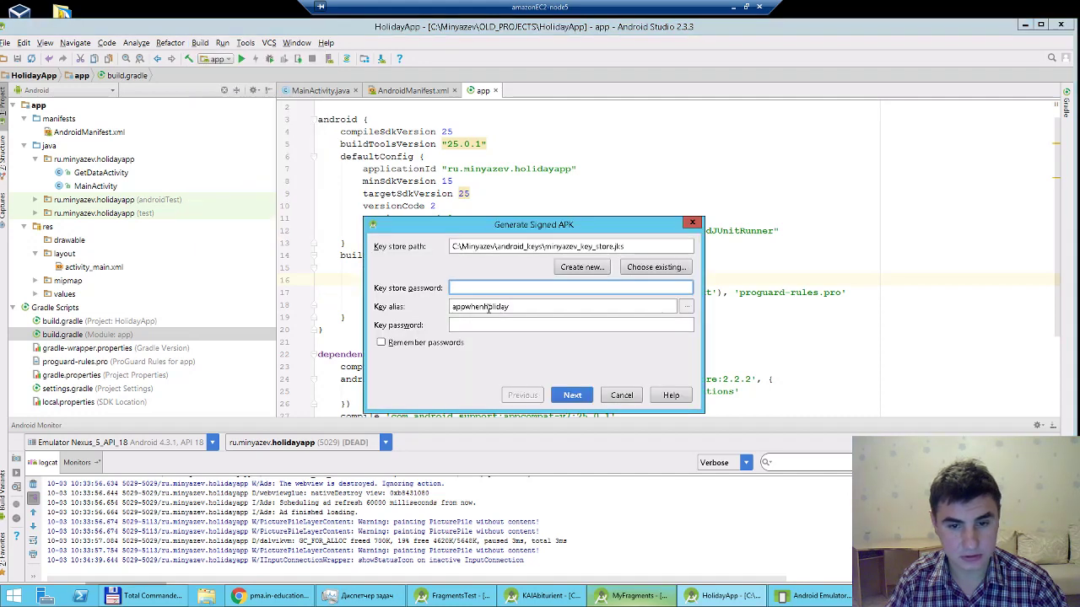
pyautogui.write('••')
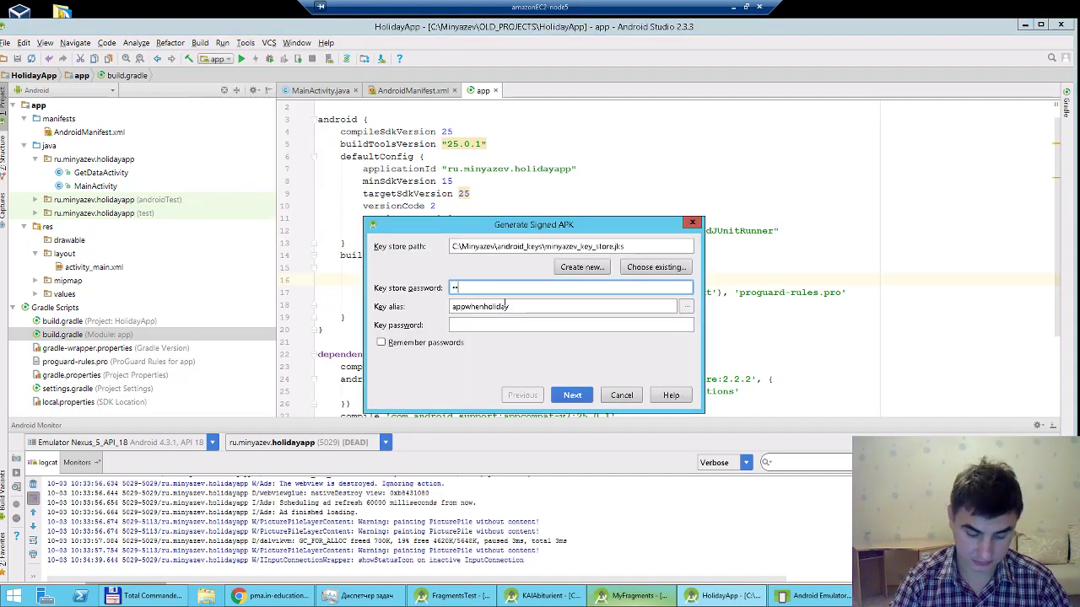
pyautogui.press('Tab')
pyautogui.press('Tab')
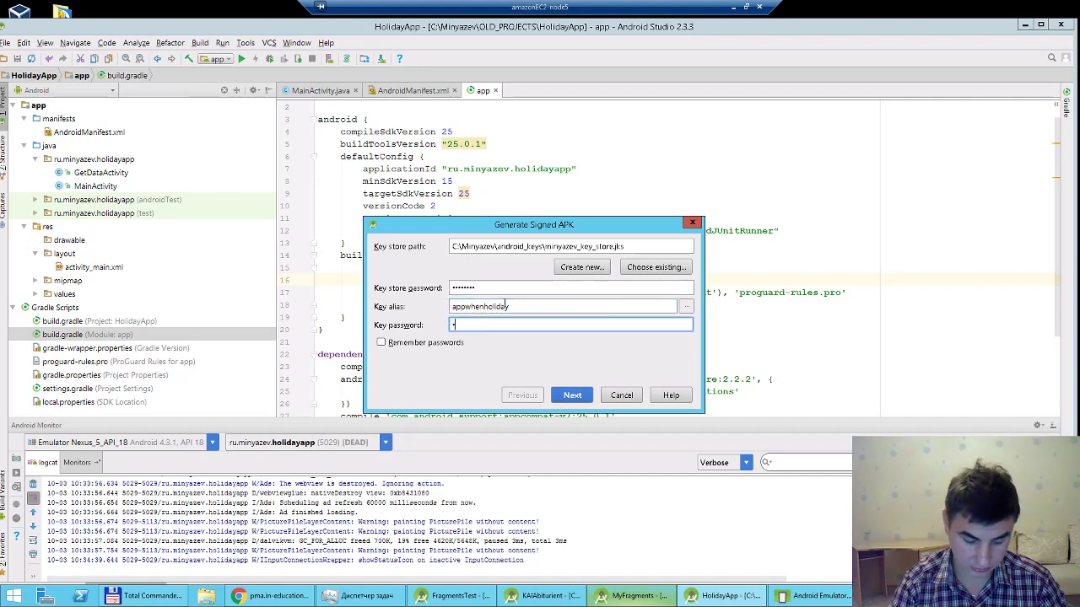
pyautogui.write('••••••••')
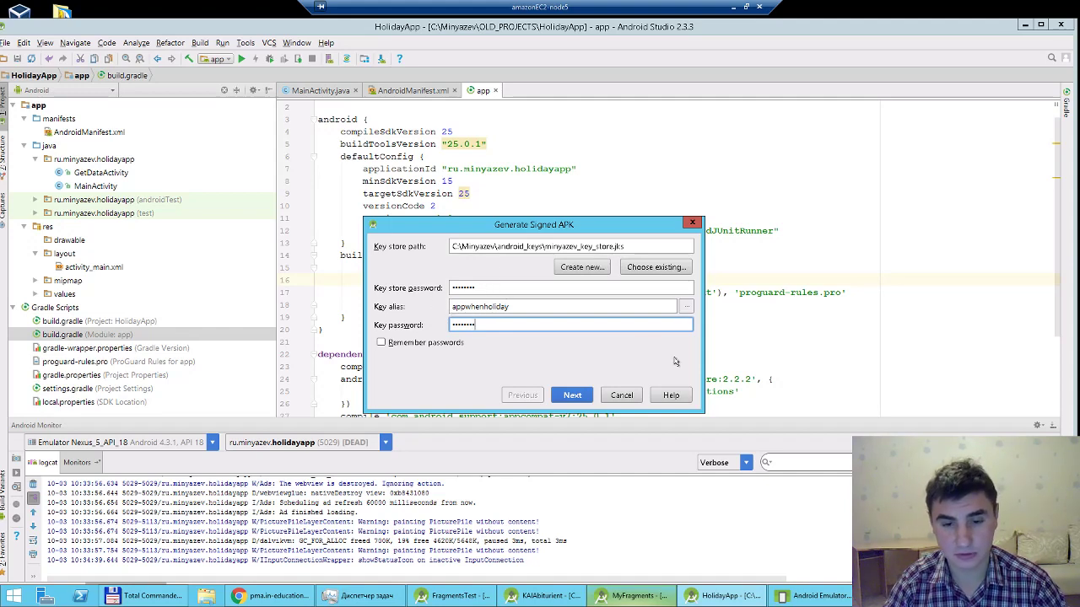
pyautogui.click(573, 394)
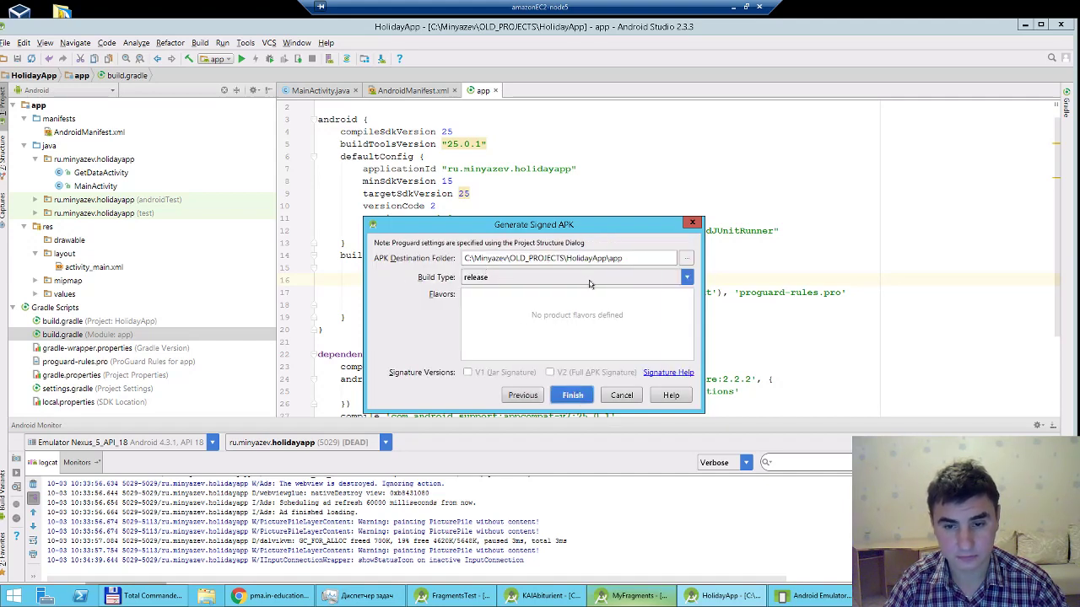
pyautogui.click(573, 395)
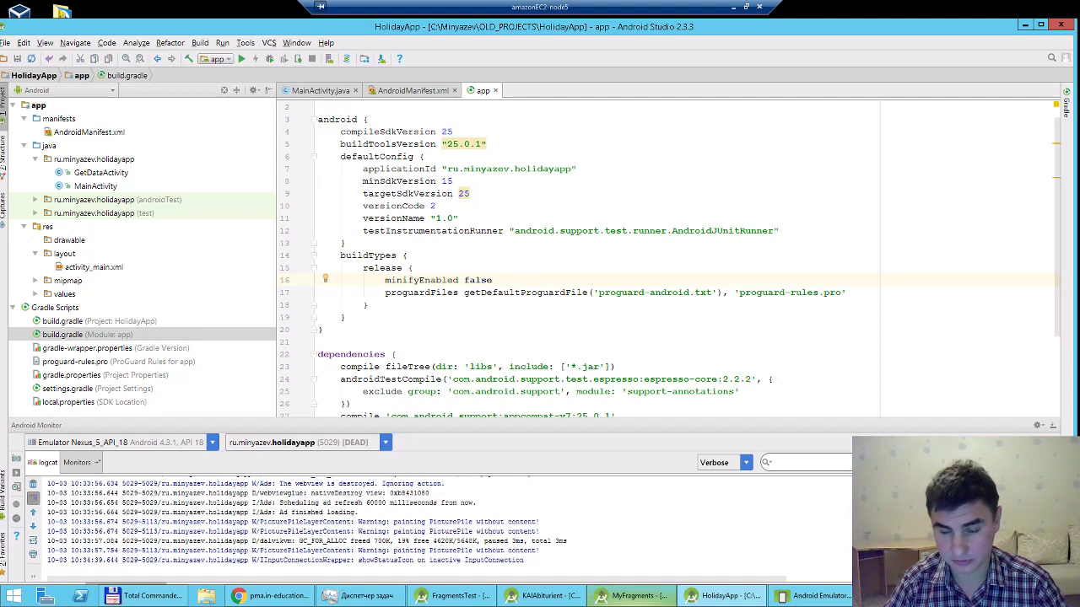
# Step: Copy app-release.apk from the build output folder on the remote machine to an empty area of the local desktop
pyautogui.click(357, 224)
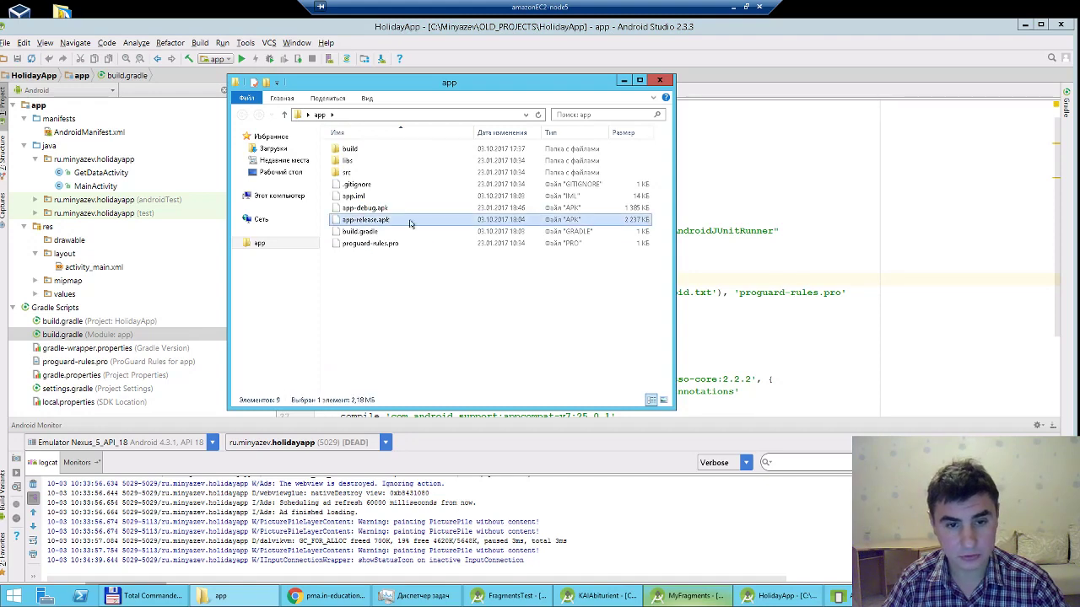
pyautogui.rightClick(382, 221)
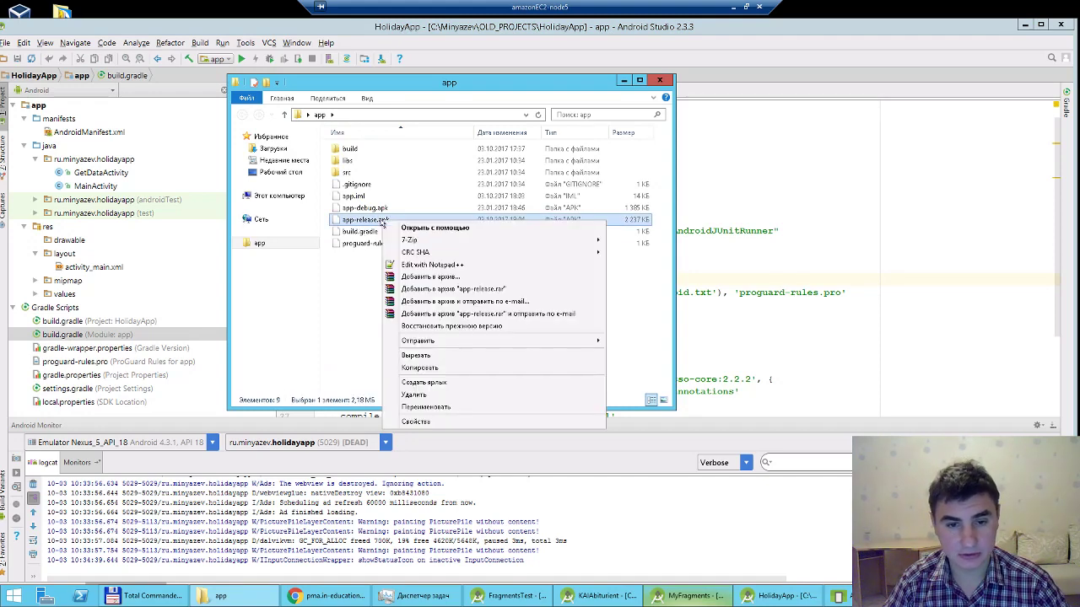
pyautogui.click(422, 368)
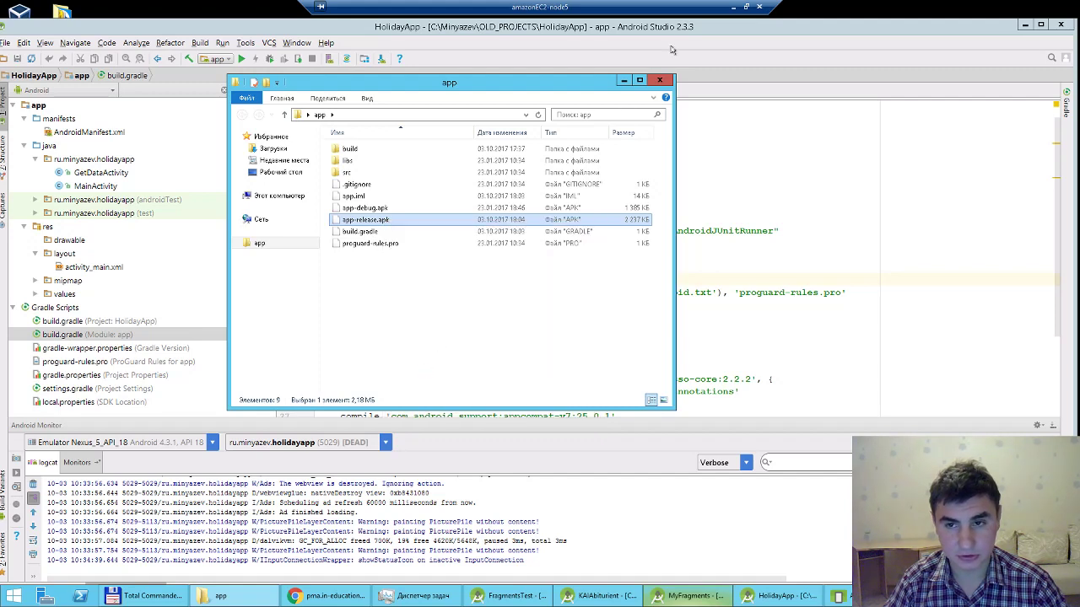
pyautogui.click(731, 7)
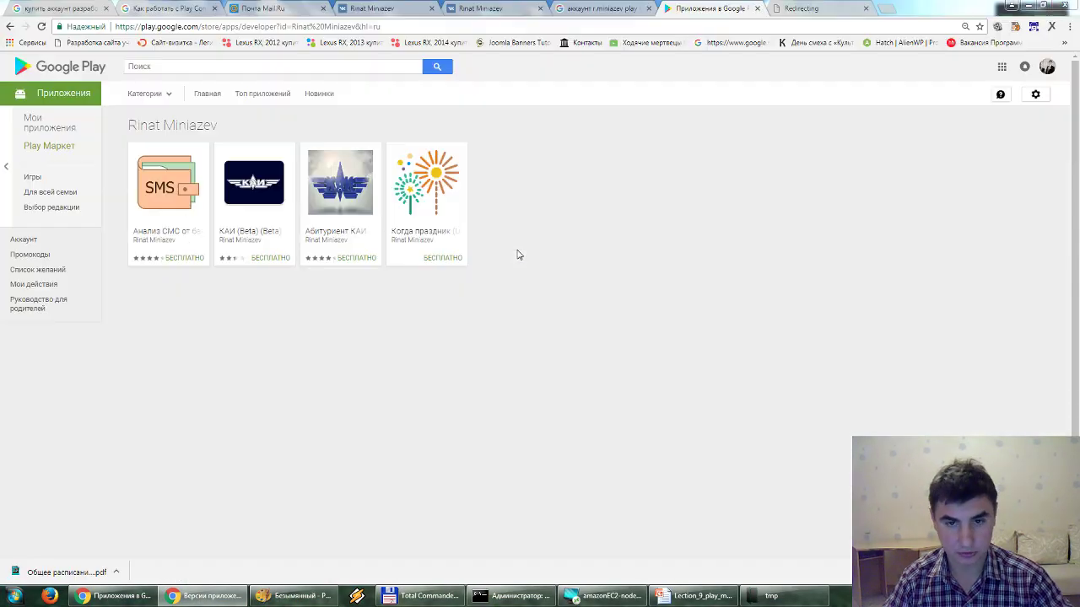
pyautogui.press('super+d')
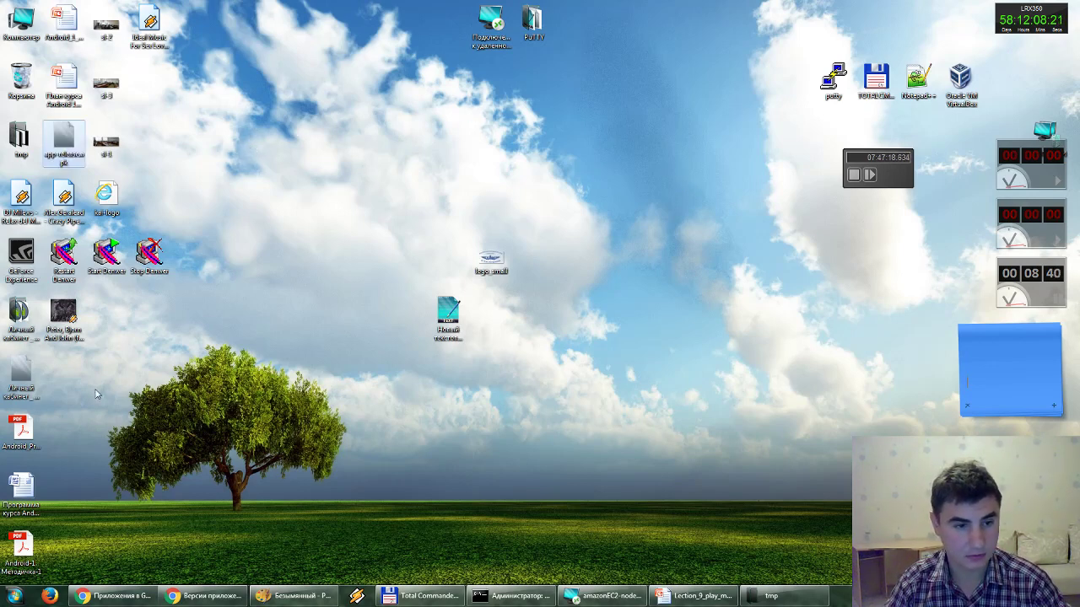
pyautogui.moveTo(67, 145); pyautogui.dragTo(641, 106)
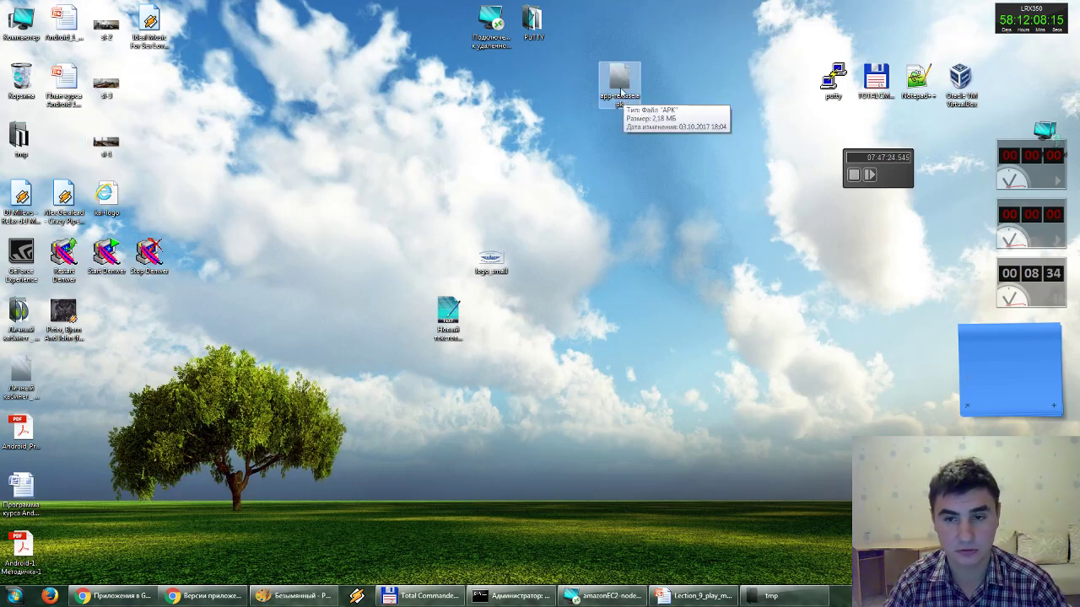
pyautogui.click(593, 224)
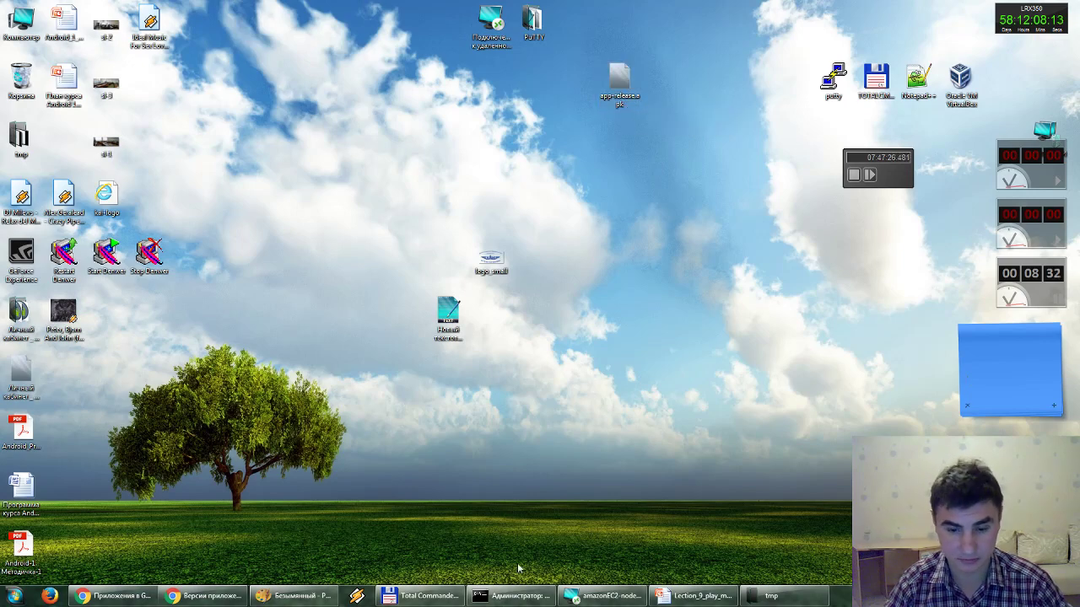
# Step: Return to the new production release in Google Play Console, view the APK file selection dialog, and cancel it without uploading
pyautogui.click(207, 595)
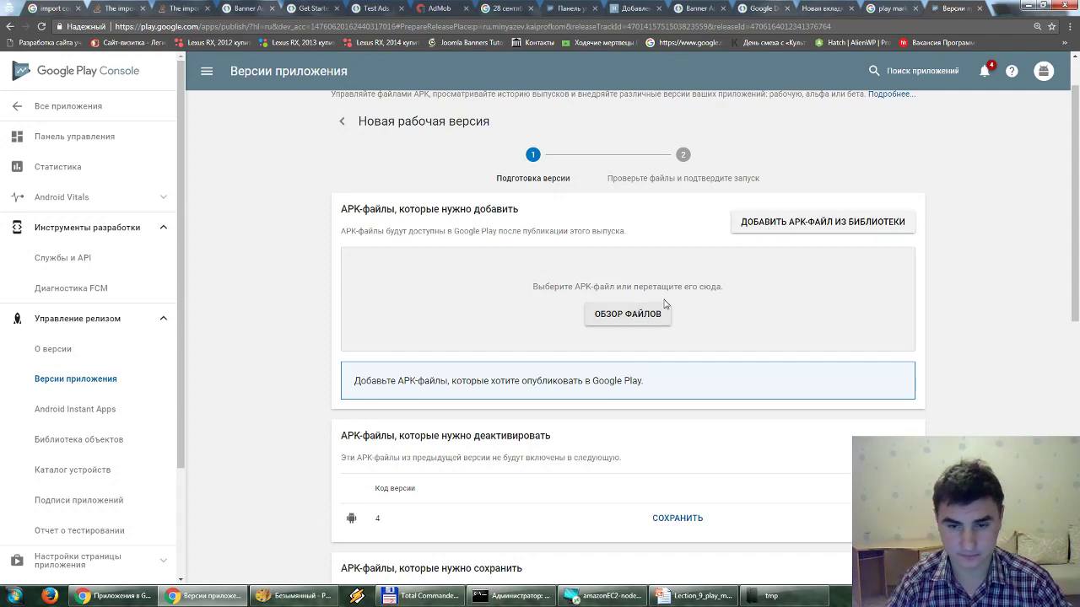
pyautogui.click(513, 309)
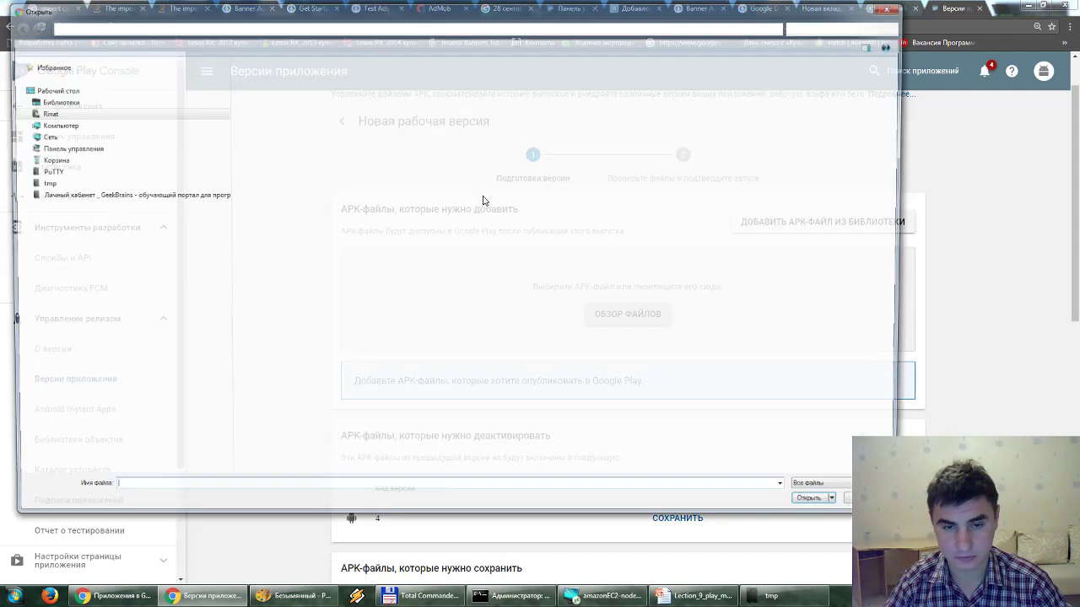
pyautogui.click(38, 93)
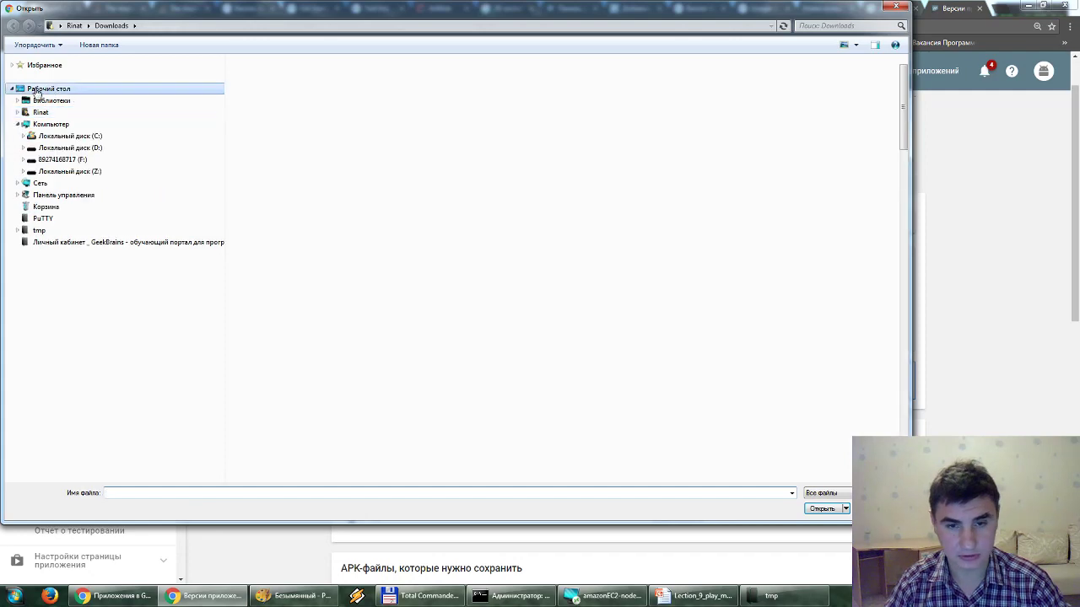
pyautogui.press('Escape')
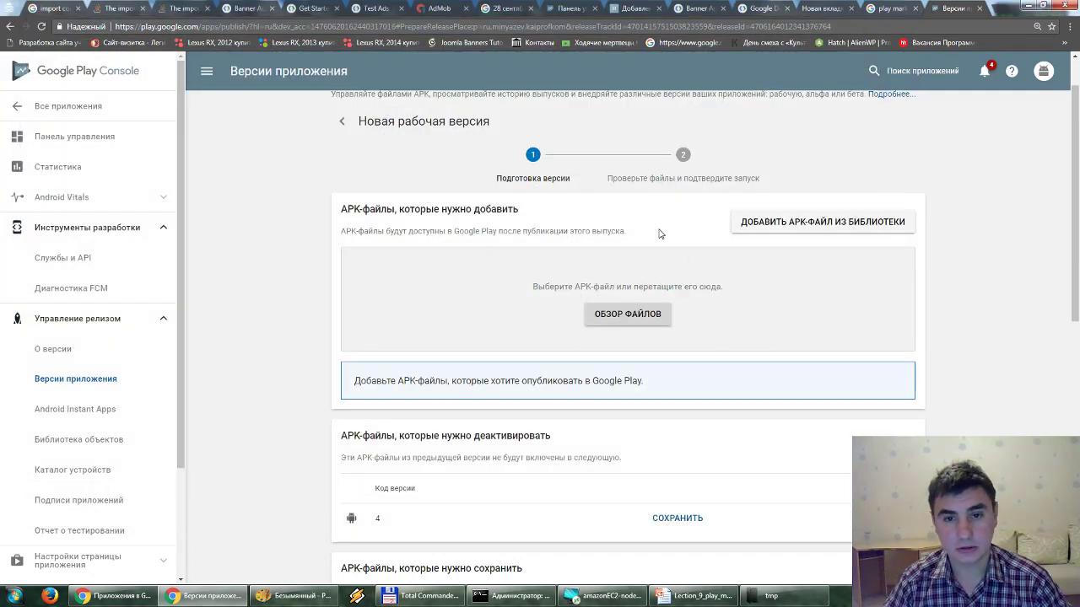
pyautogui.scroll(1, 661, 234)
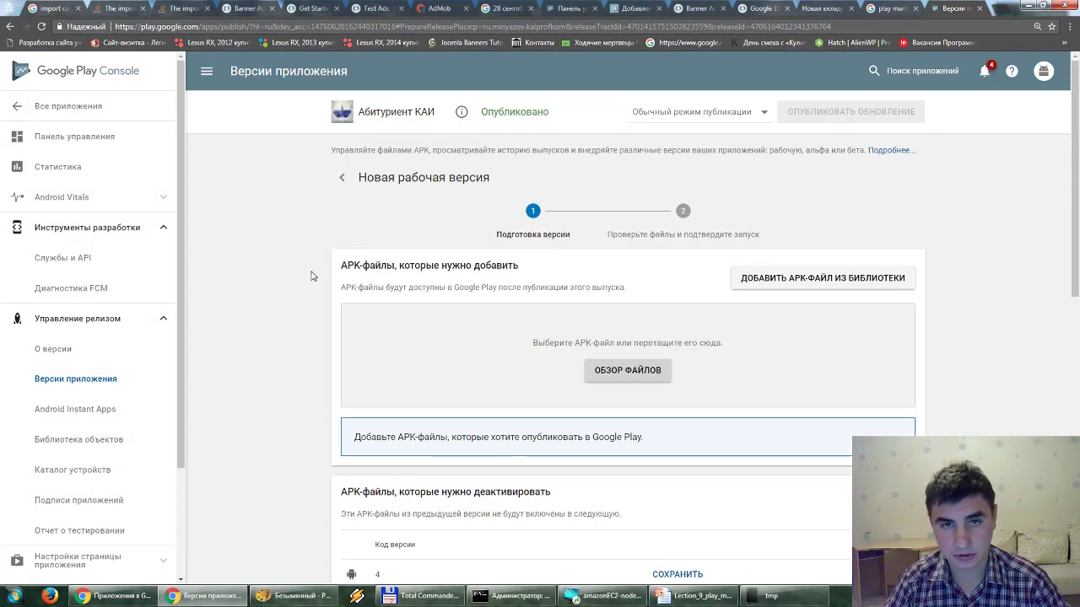
# Step: Switch to the PowerPoint lecture and read the slide listing the steps for adding an AdMob advertising banner
pyautogui.click(707, 595)
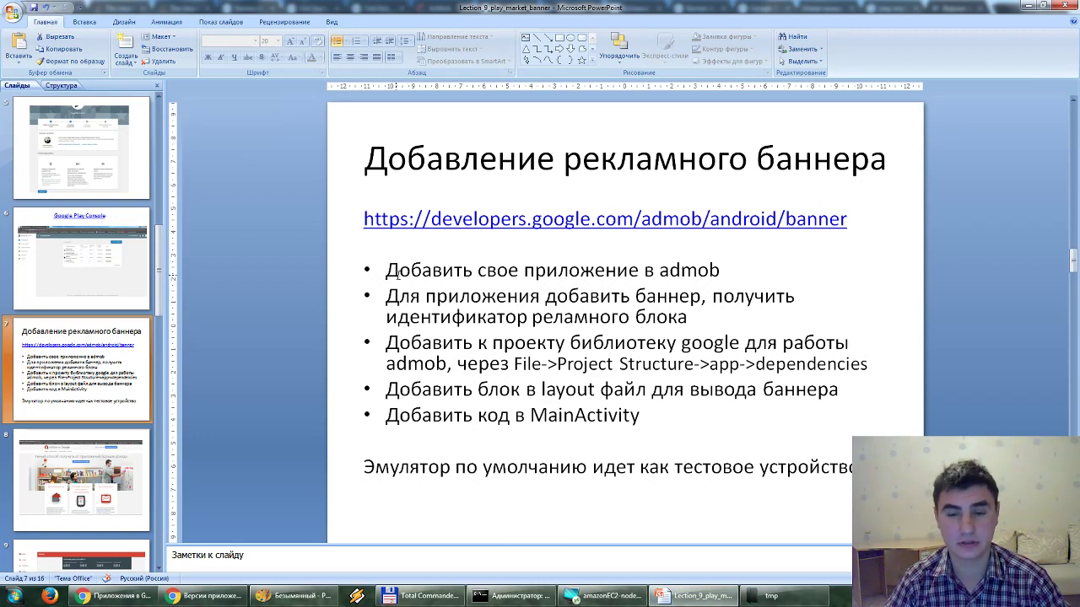
pyautogui.moveTo(660, 271); pyautogui.dragTo(721, 270)
pyautogui.click(741, 271)
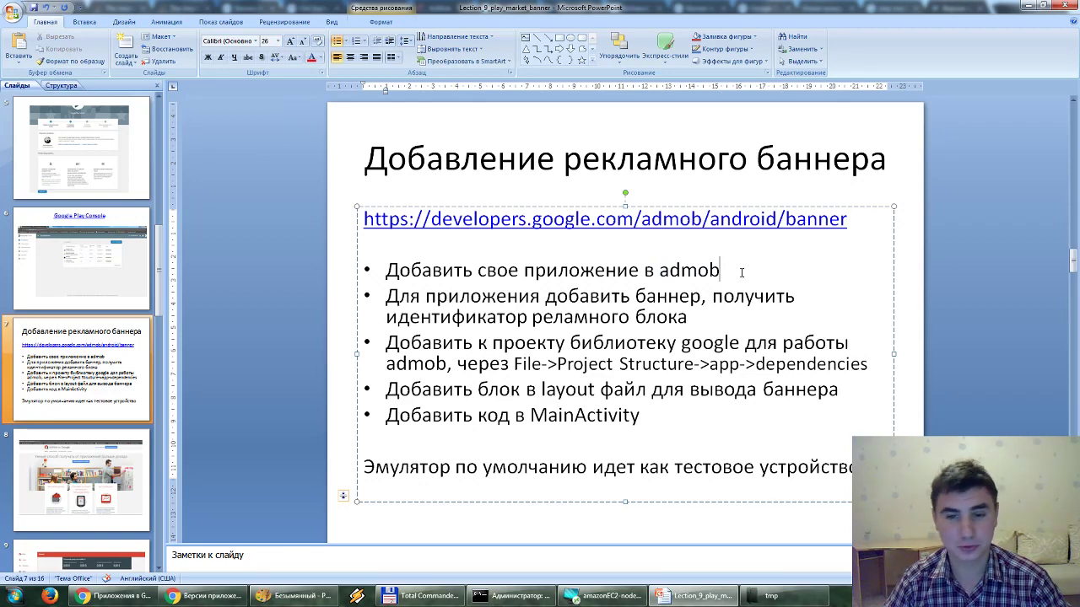
pyautogui.click(921, 285)
pyautogui.click(126, 400)
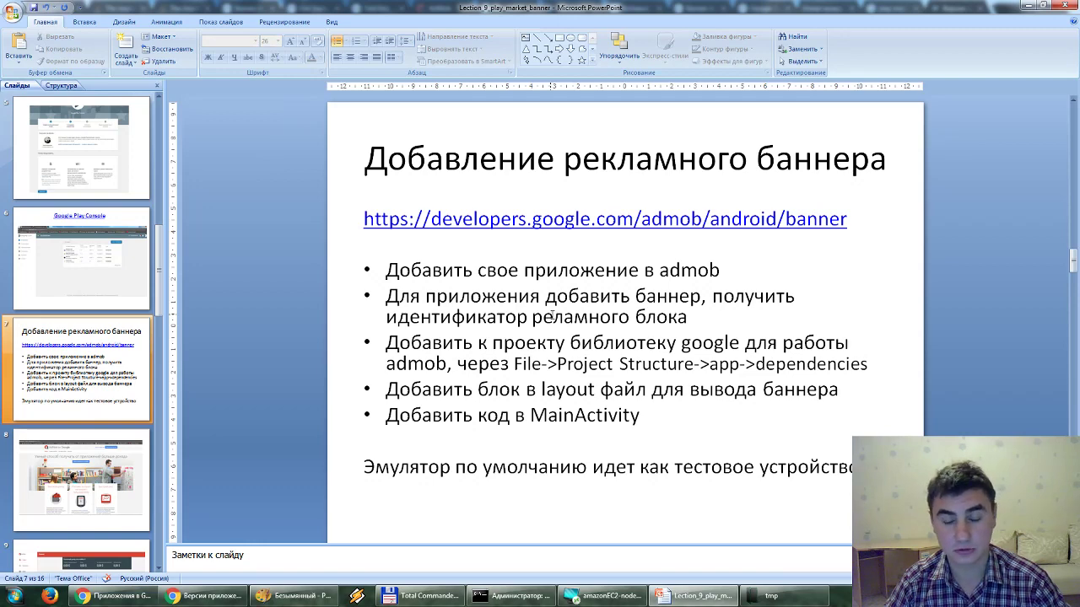
# Step: Look through slides 8 to 11 showing the AdMob start page, home dashboard, payments page and ad units list
pyautogui.click(101, 464)
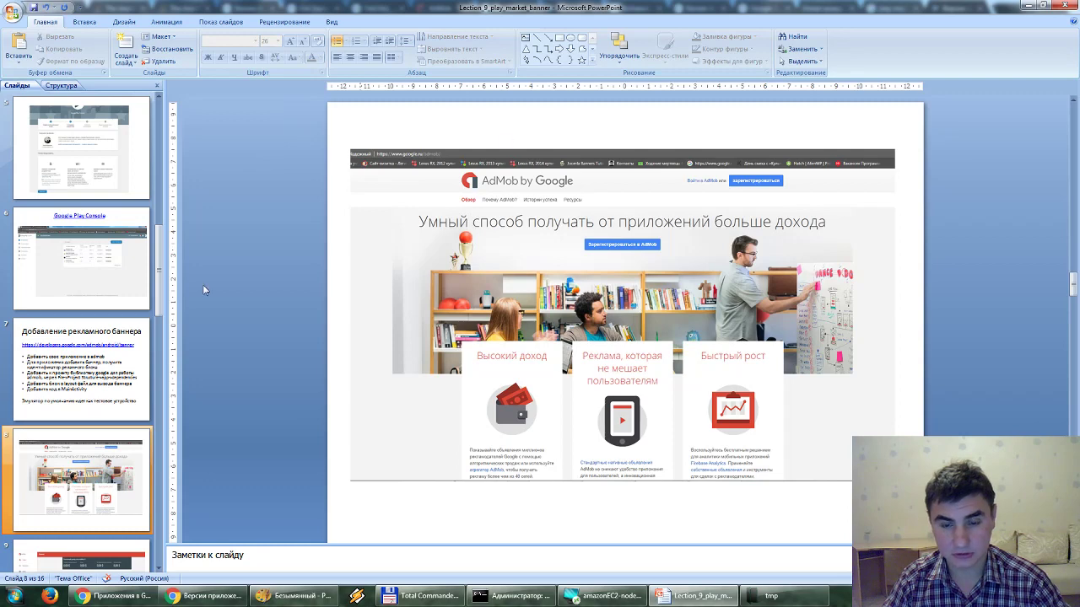
pyautogui.scroll(-1, 82, 472)
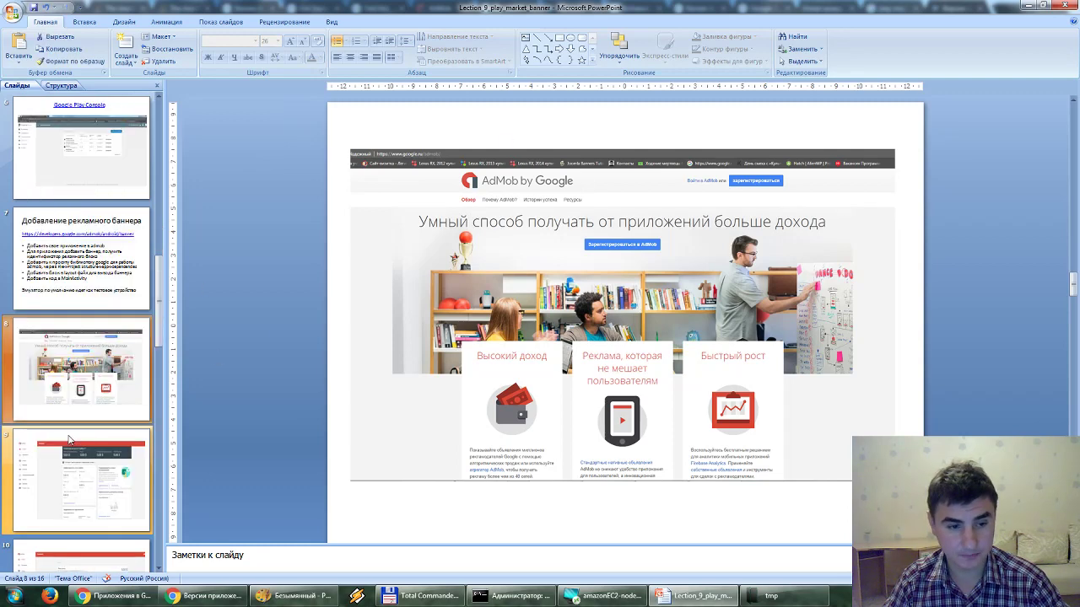
pyautogui.click(81, 476)
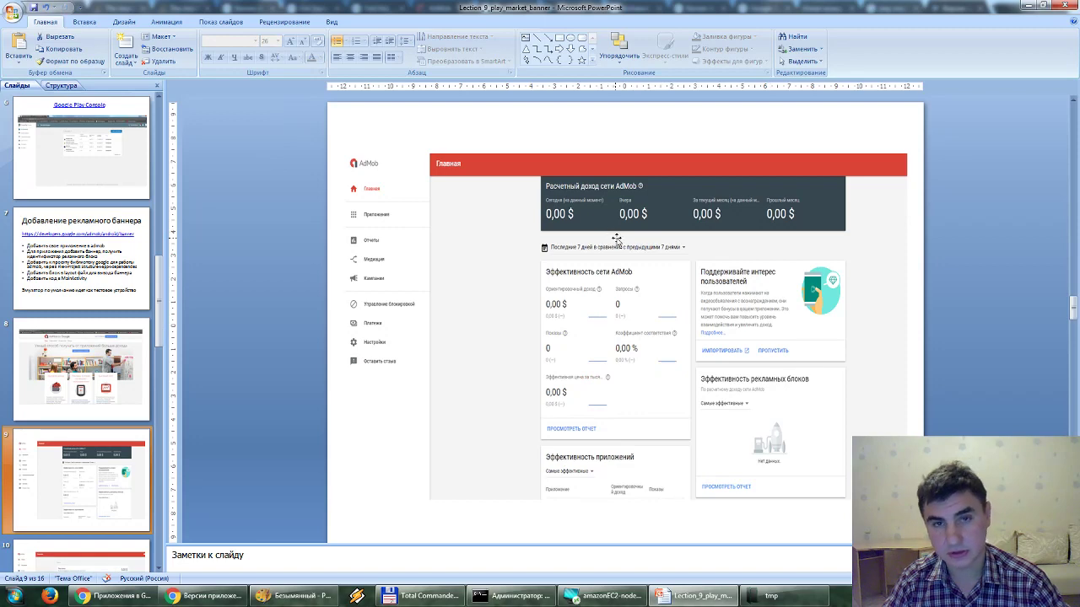
pyautogui.scroll(-1, 197, 445)
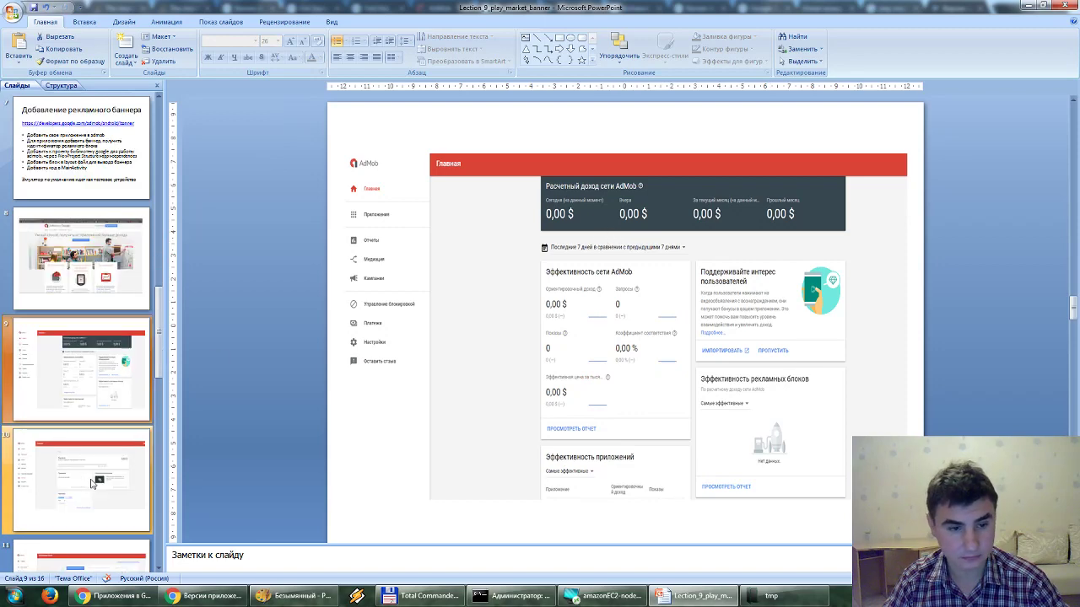
pyautogui.click(507, 332)
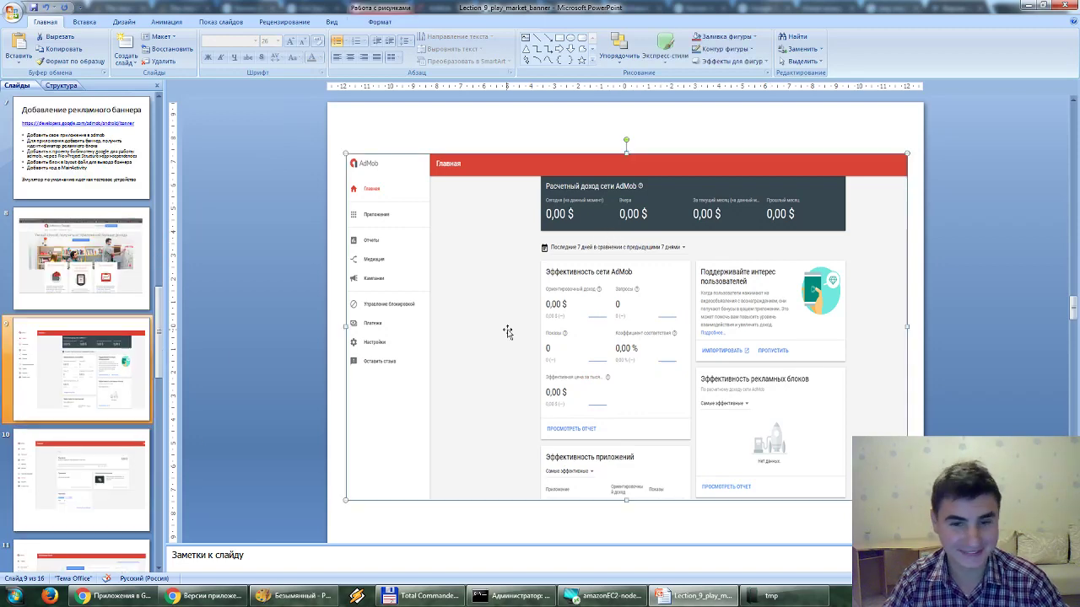
pyautogui.click(81, 464)
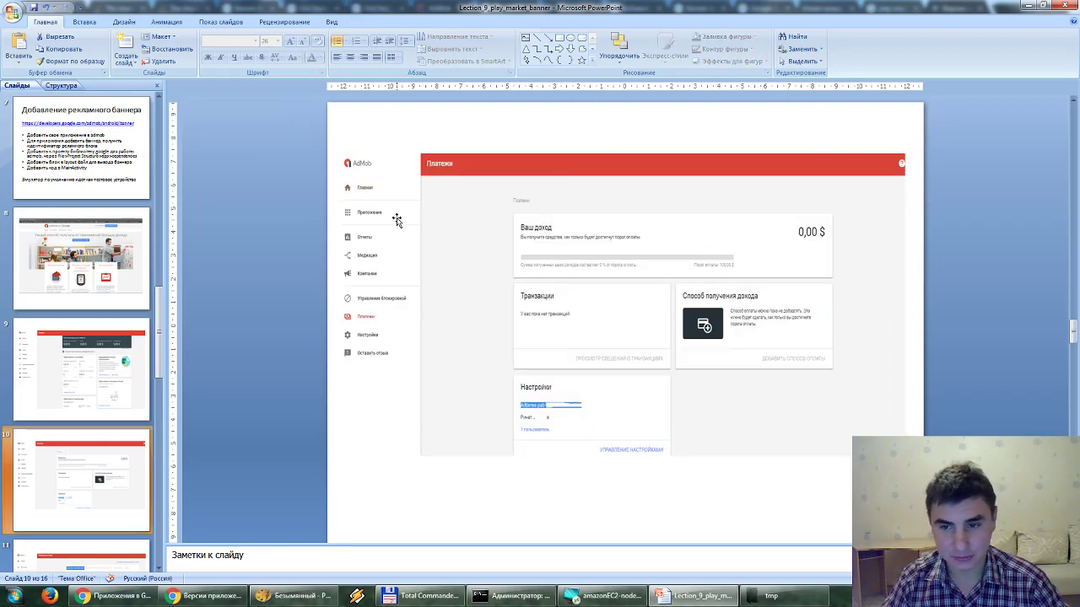
pyautogui.scroll(-1, 61, 449)
pyautogui.click(61, 449)
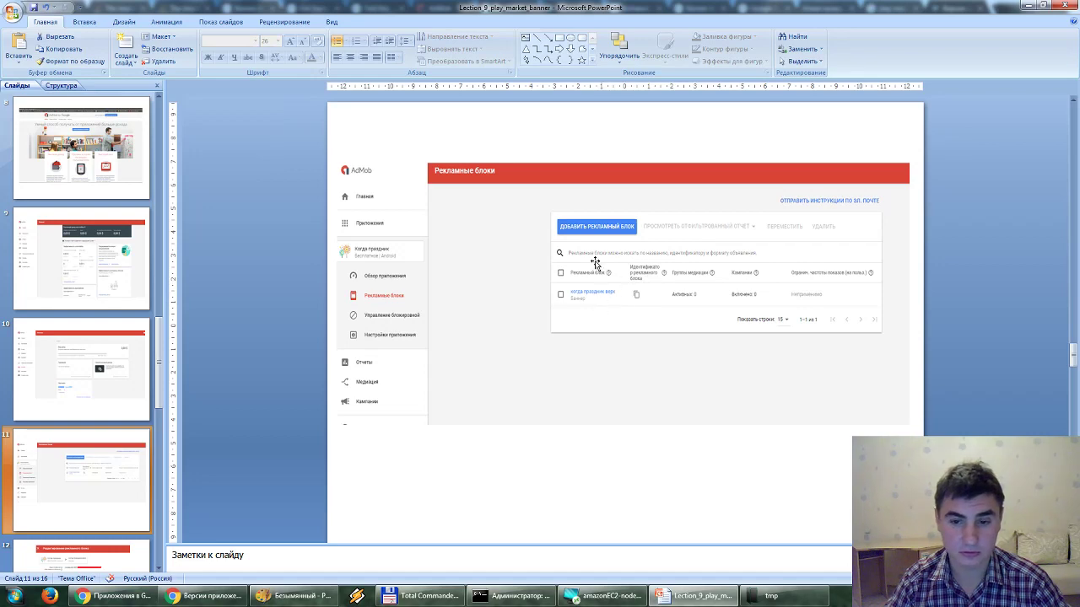
# Step: Switch to Chrome and open the Banner Ads guide of AdMob for Android
pyautogui.click(193, 598)
pyautogui.click(236, 8)
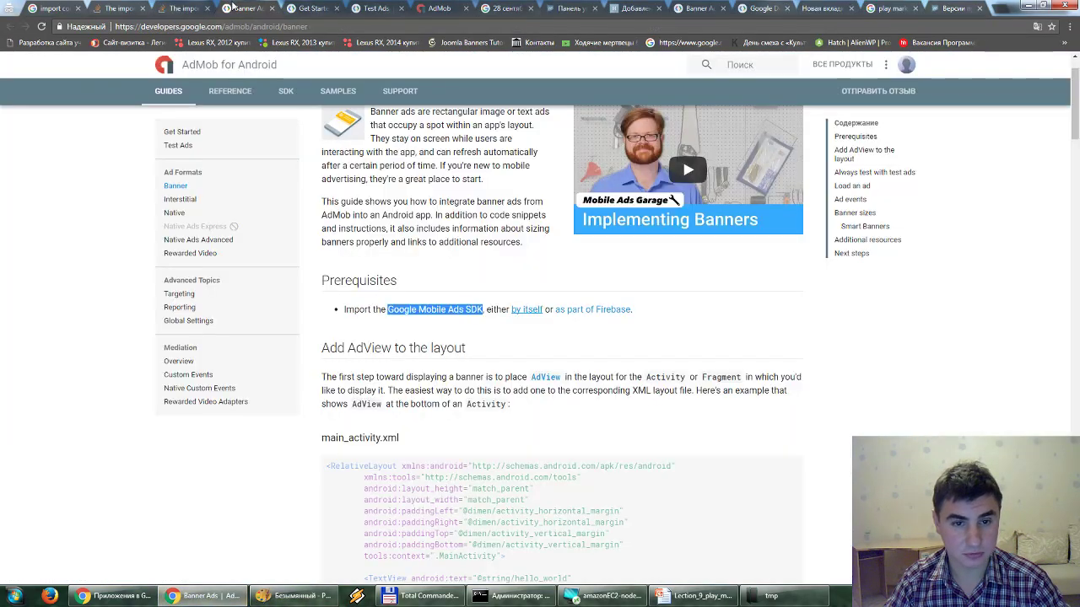
pyautogui.click(296, 13)
pyautogui.click(262, 9)
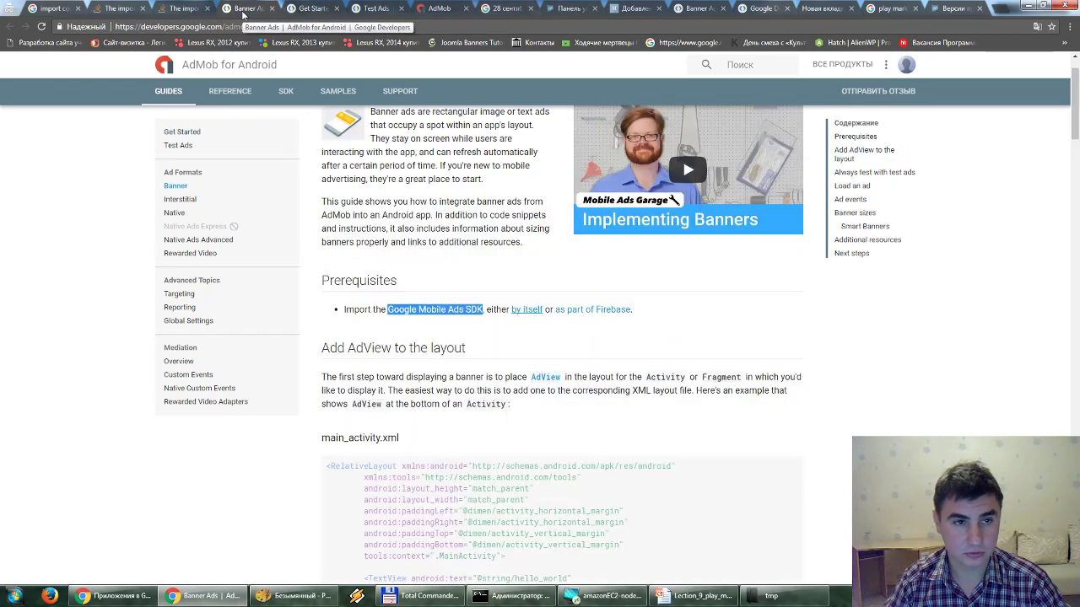